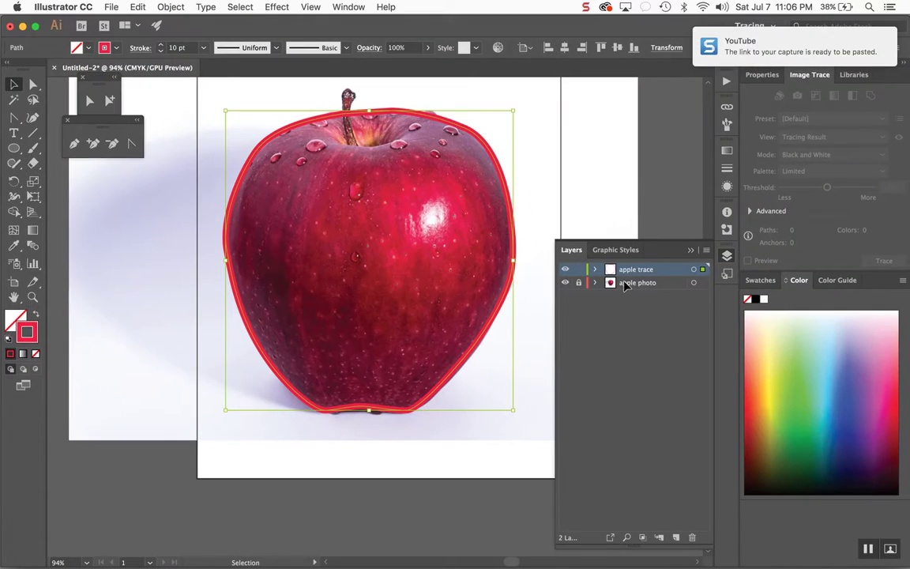
Create a new layer named "Stem trace (pencil tool)" above the apple trace layer
drag(637, 548, 639, 399)
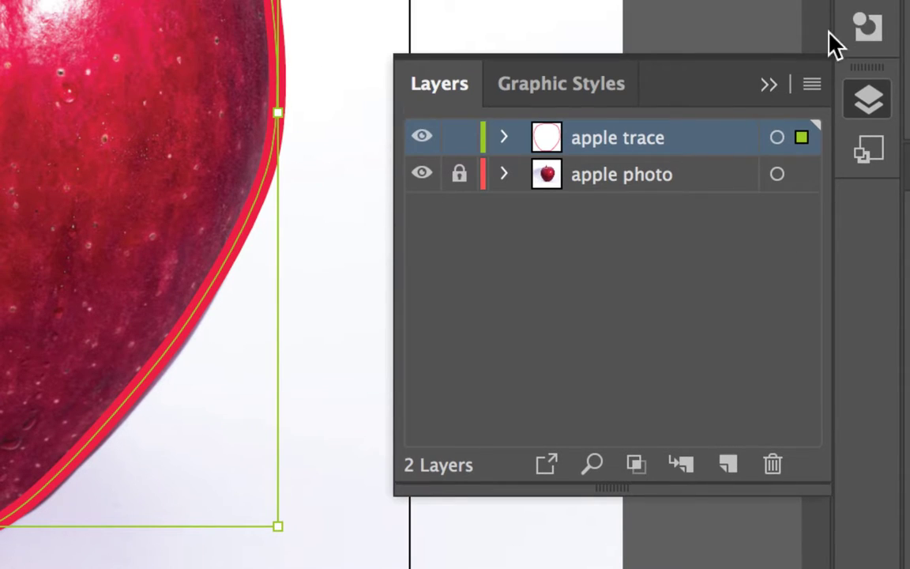
click(812, 84)
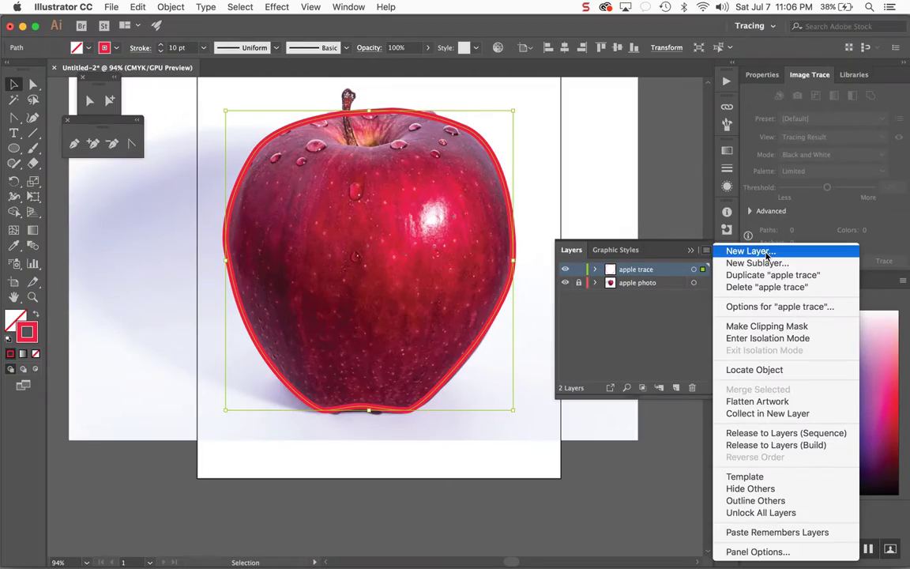
click(768, 255)
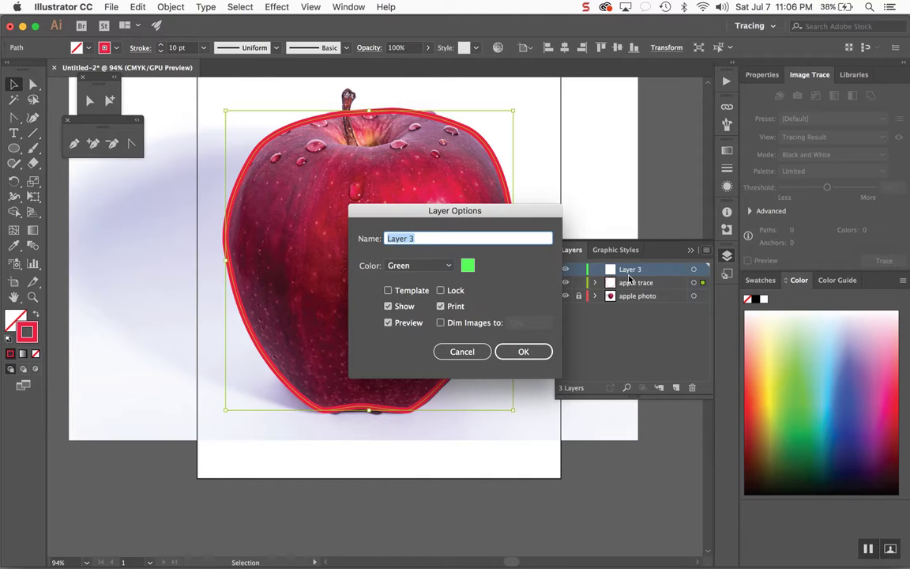
text(Stem trace (penc)
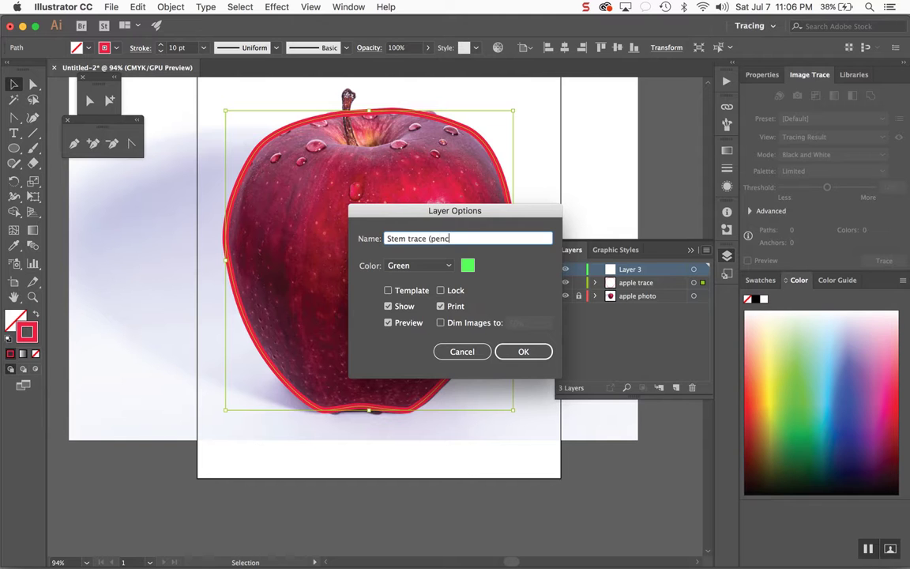
text(il tool))
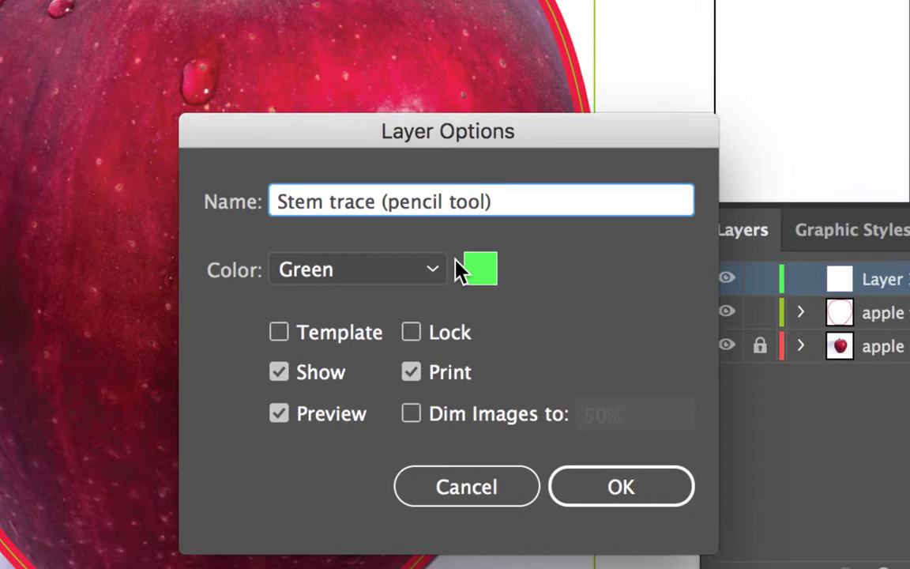
click(614, 489)
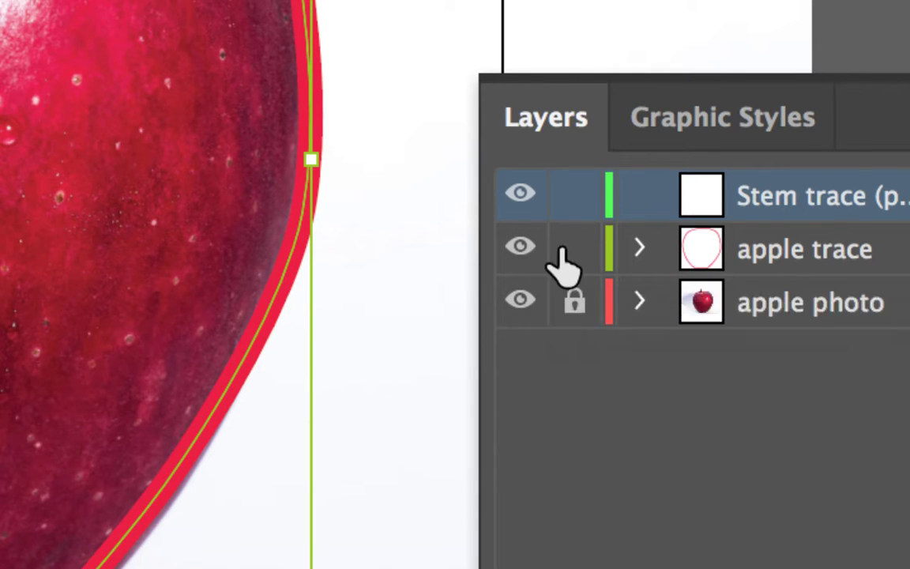
Lock and hide the apple trace layer so only the photo and the stem layer remain in view
click(565, 258)
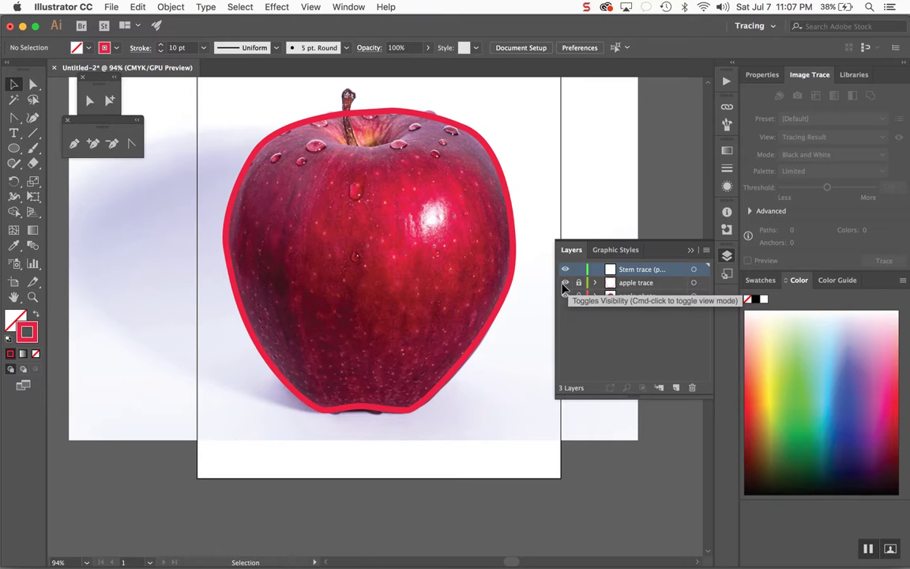
click(564, 283)
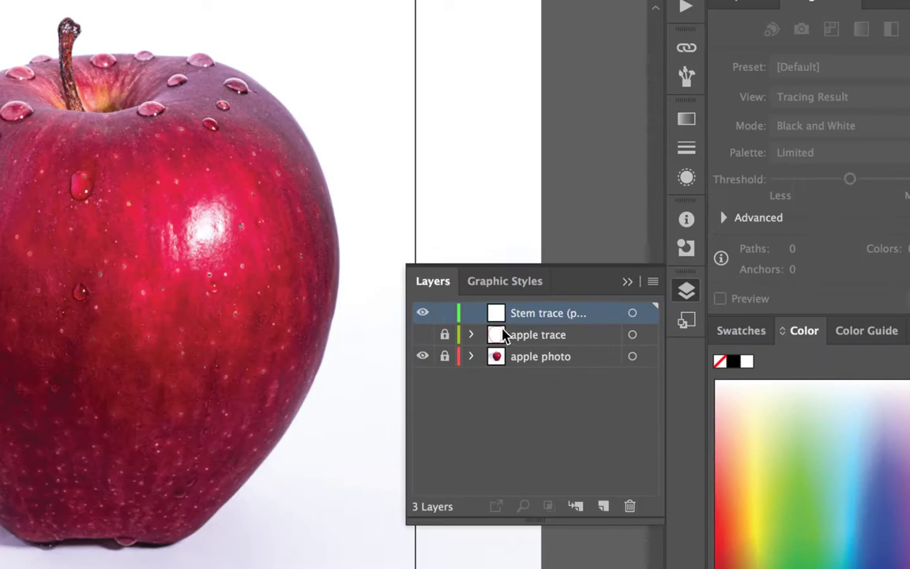
click(328, 339)
click(423, 340)
click(423, 340)
click(424, 340)
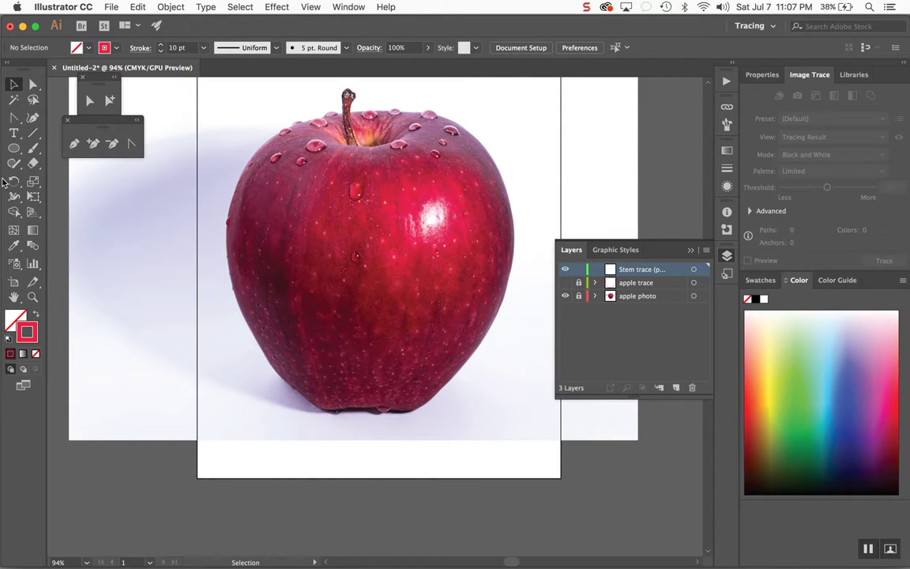
Detach the Shaper and Pencil tool group as its own floating toolbar
key(n)
drag(15, 163, 43, 147)
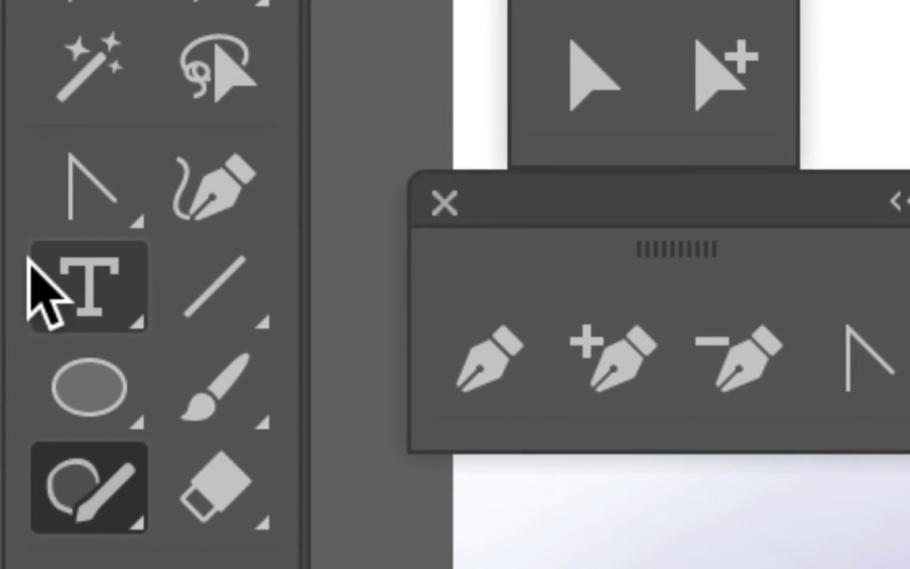
drag(60, 373, 203, 396)
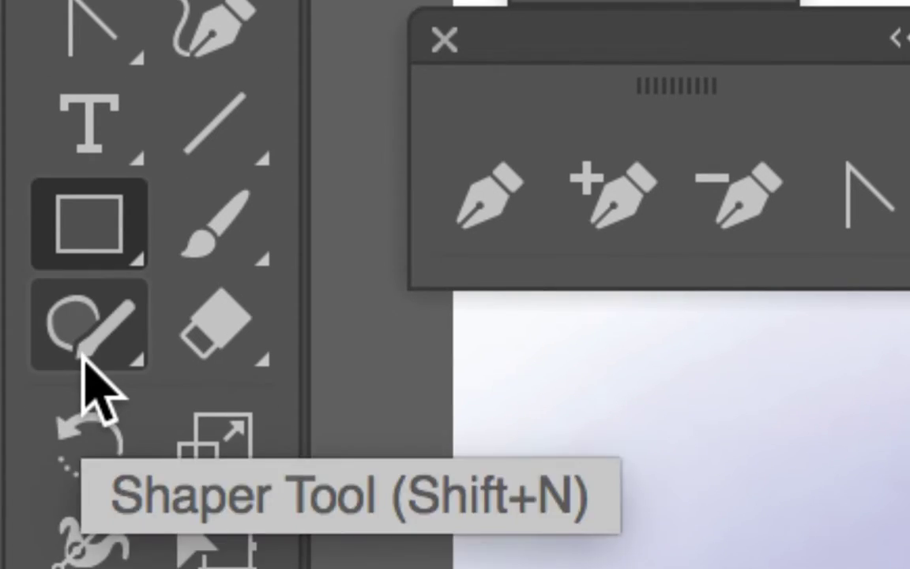
click(83, 516)
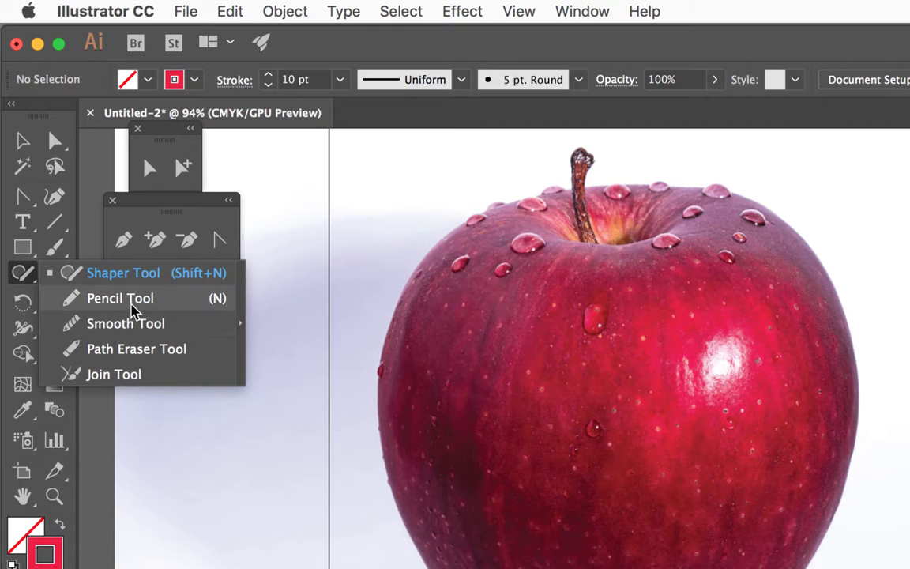
click(241, 322)
drag(130, 294, 202, 290)
Trace the apple's stem as a closed freehand path with the Pencil tool on the stem trace layer
key(n)
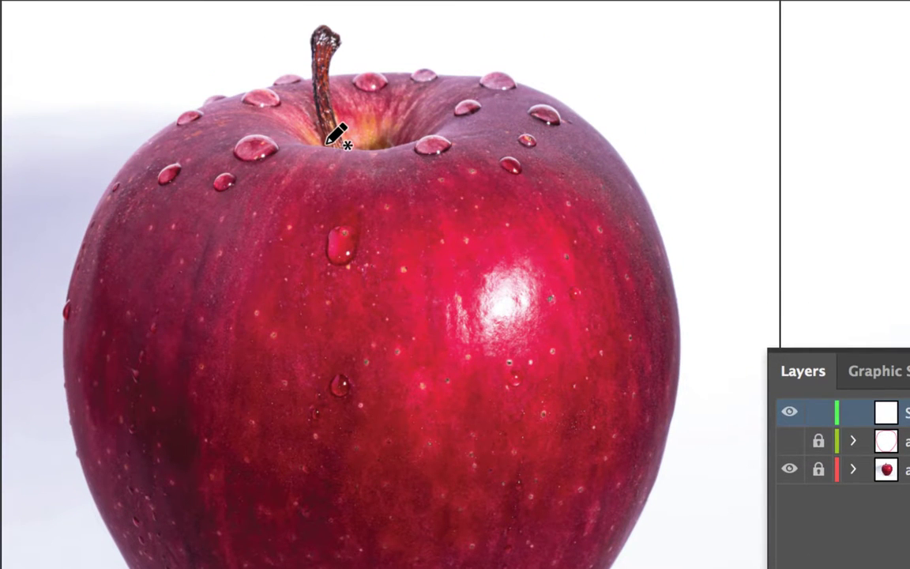
mouse_move(325, 144)
mouse_down()
mouse_move(310, 38)
mouse_move(323, 24)
mouse_move(343, 46)
mouse_move(331, 88)
mouse_move(348, 144)
mouse_move(325, 141)
mouse_up()
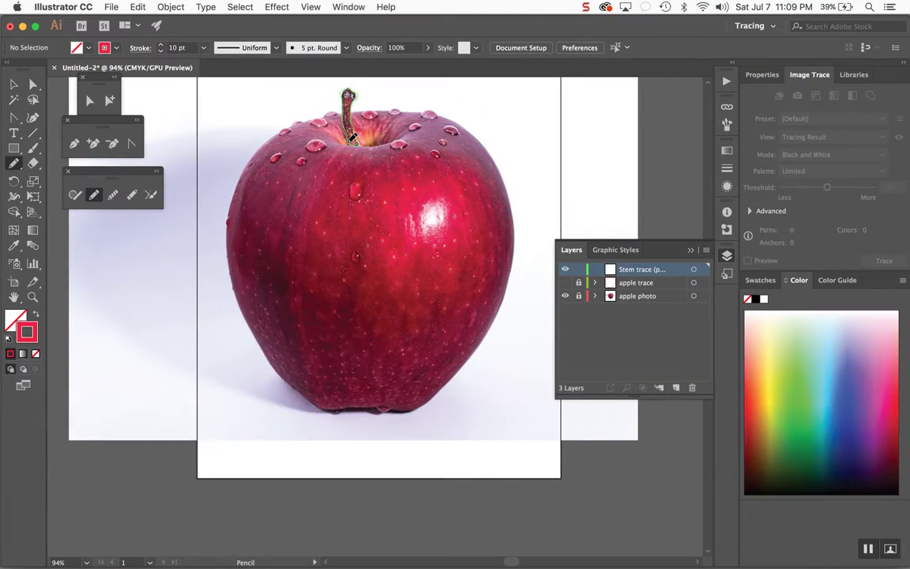
drag(353, 137, 353, 137)
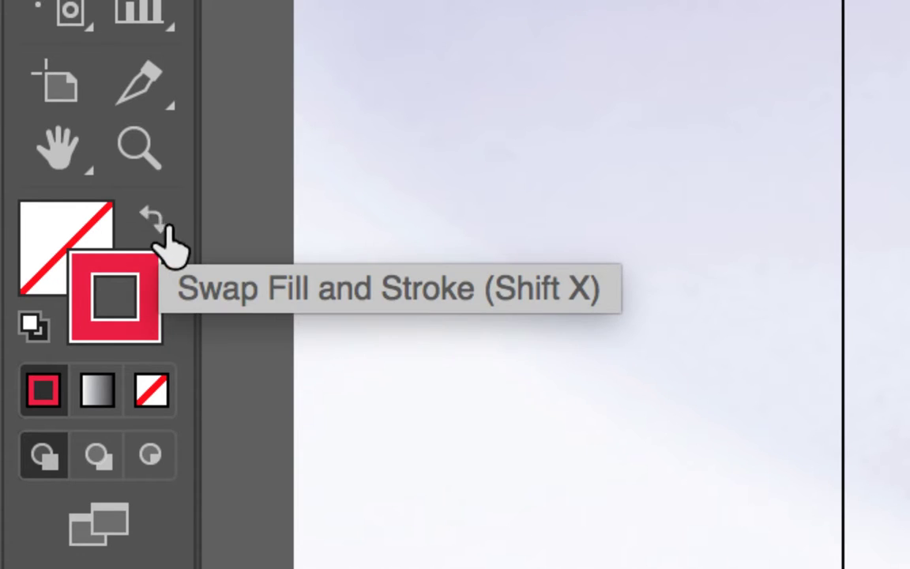
Swap the stem path's fill and stroke so it has a red fill and no stroke
click(157, 223)
click(156, 225)
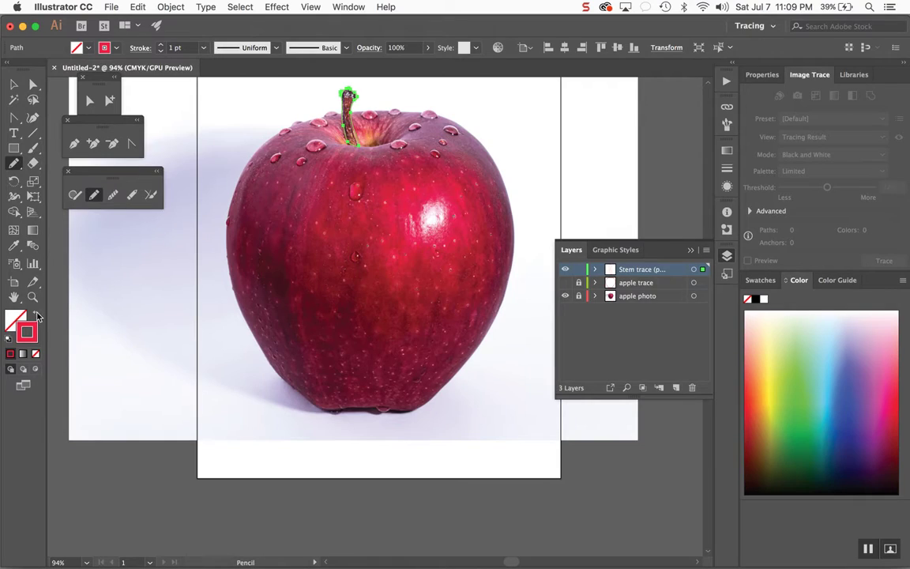
click(36, 315)
click(36, 315)
click(36, 316)
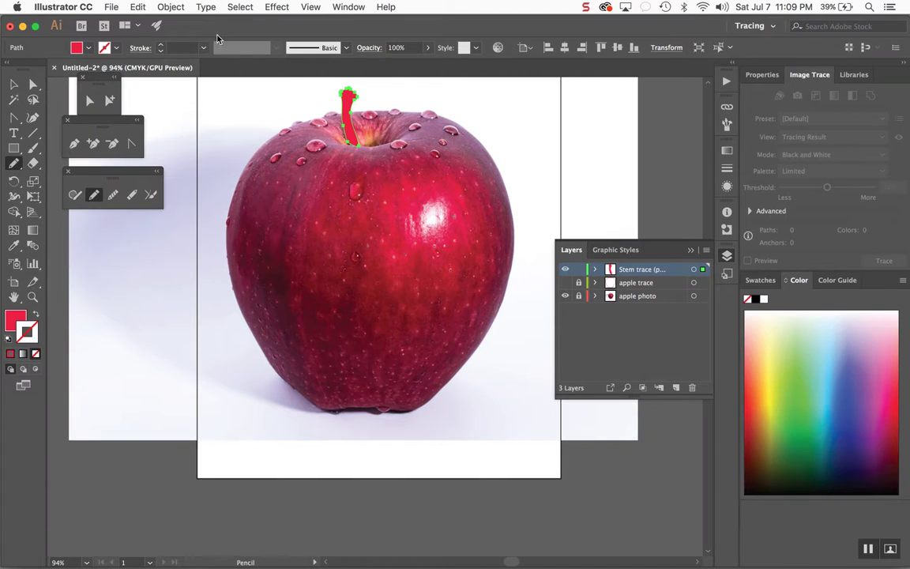
Change the stem's fill to orange by shifting its hue in the Color Picker, and deselect the path
click(89, 48)
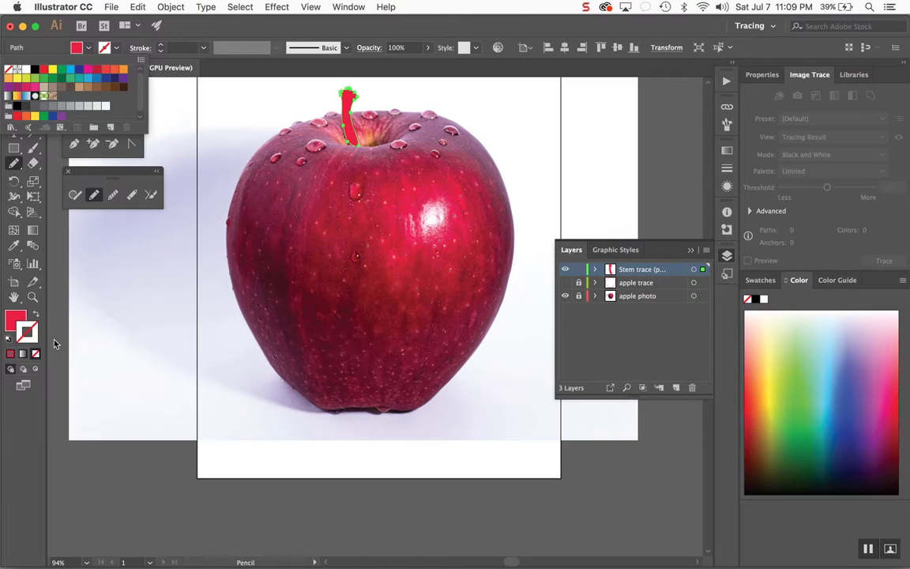
click(13, 324)
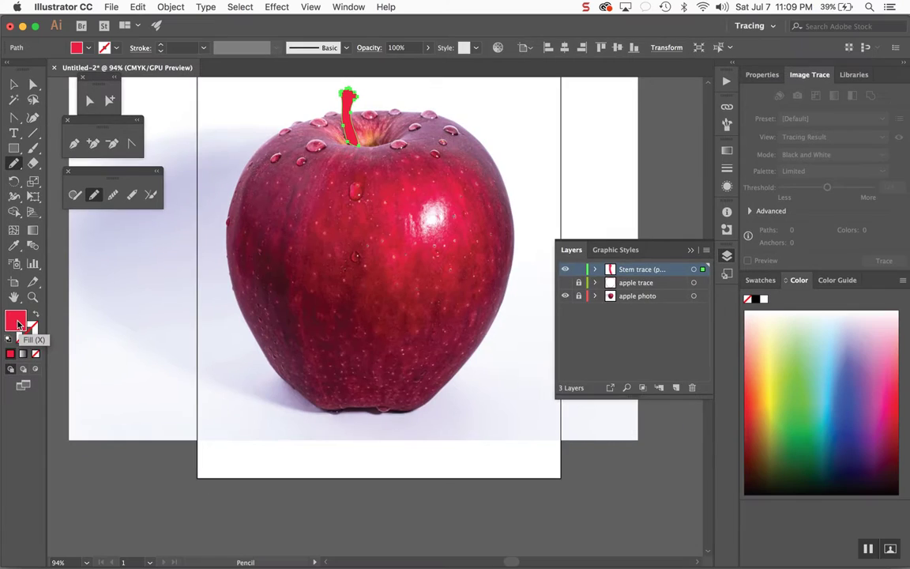
double_click(38, 319)
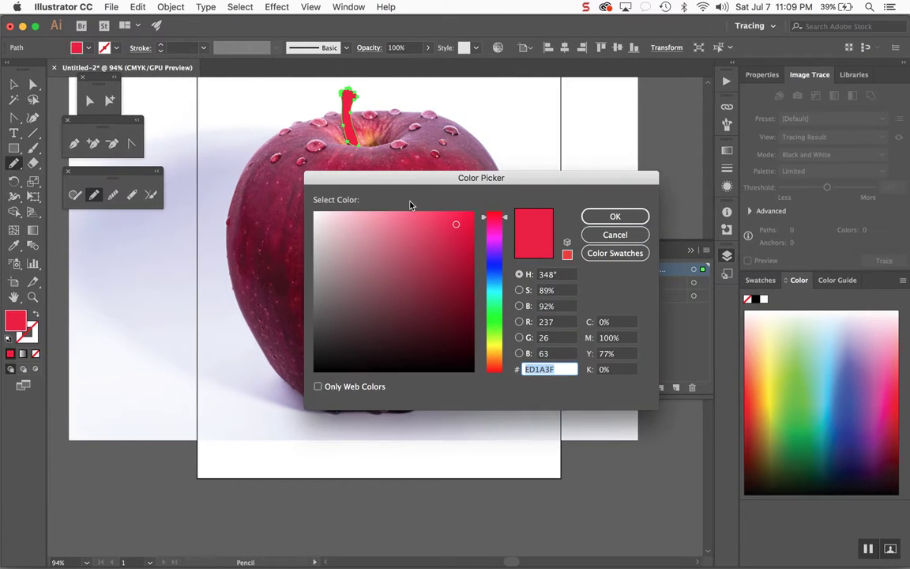
drag(491, 334, 491, 367)
click(615, 217)
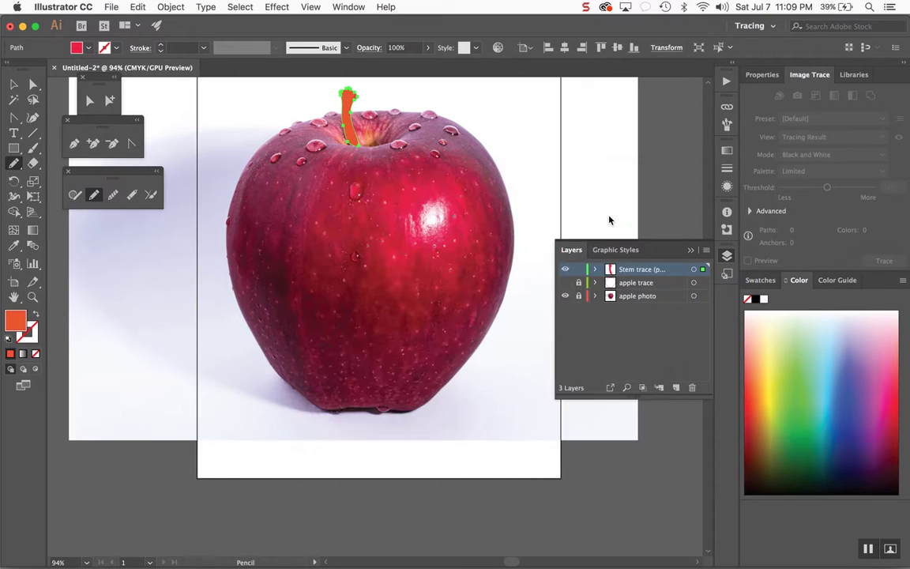
click(13, 84)
click(320, 182)
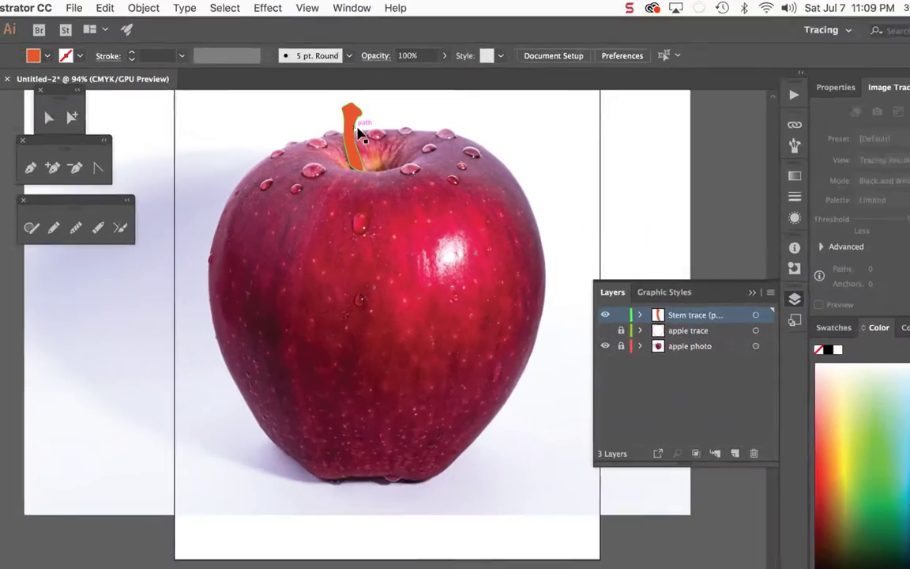
Select the stem shape and redraw its left edge and the knob at its top with the Pencil tool to match the stem's contour
key(super+equal)
key(super+equal)
key(super+equal)
scroll(353, 114, up, 10)
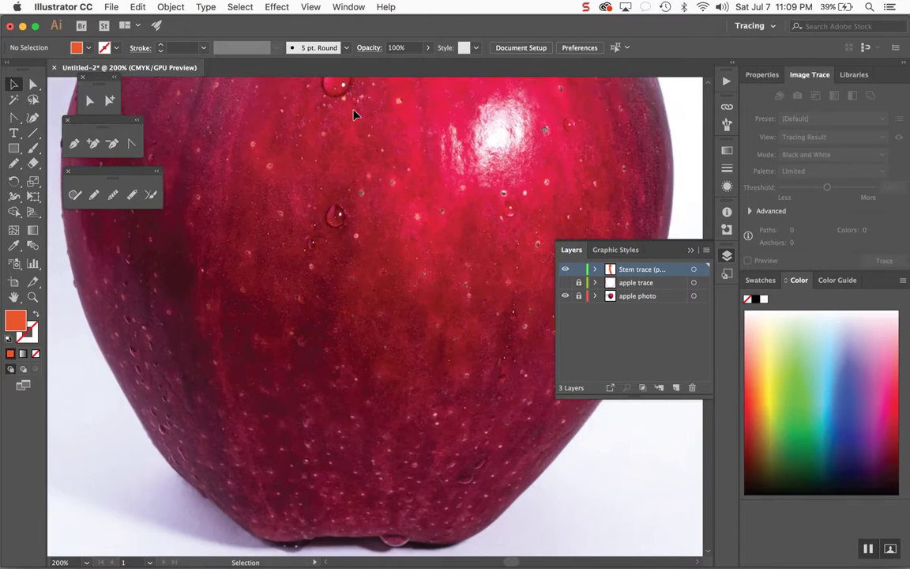
key(super+equal)
key(super+equal)
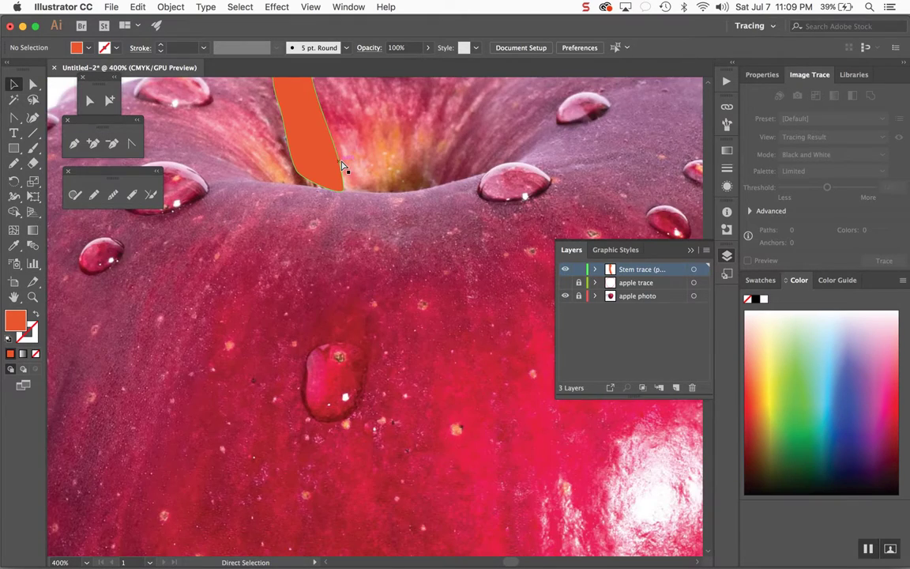
scroll(343, 167, up, 5)
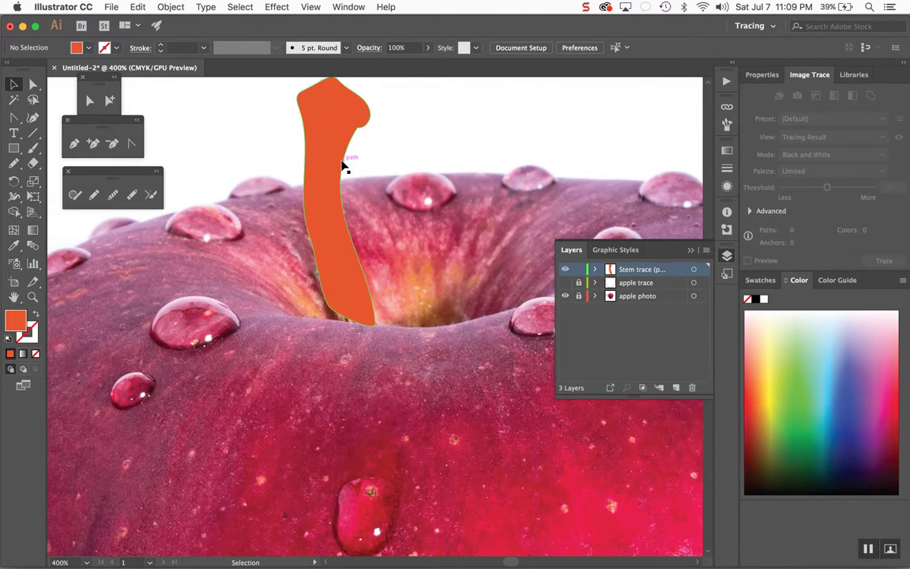
click(331, 126)
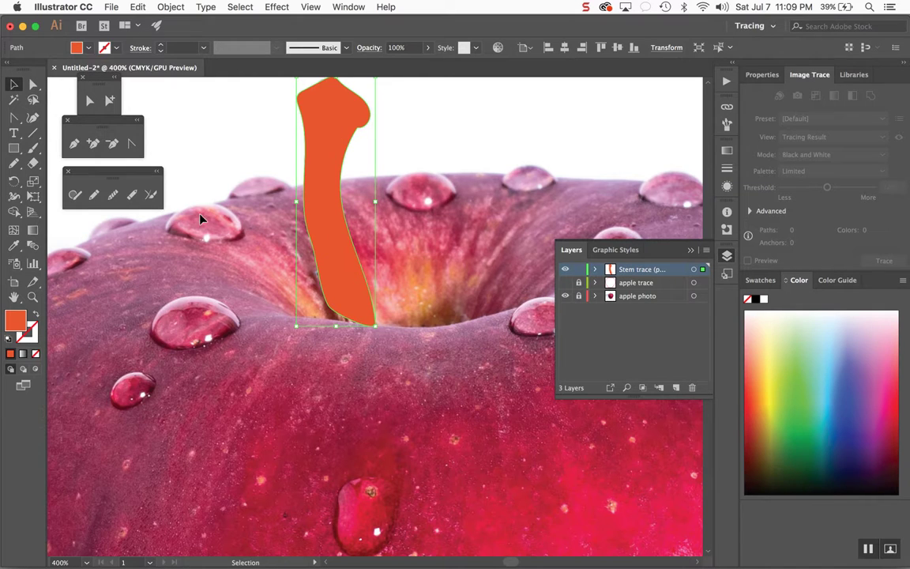
click(93, 194)
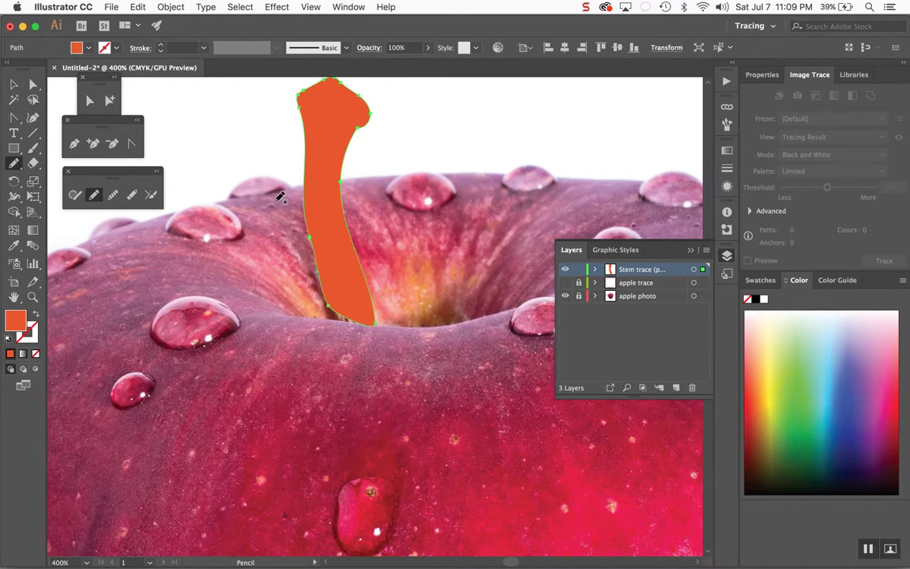
click(12, 87)
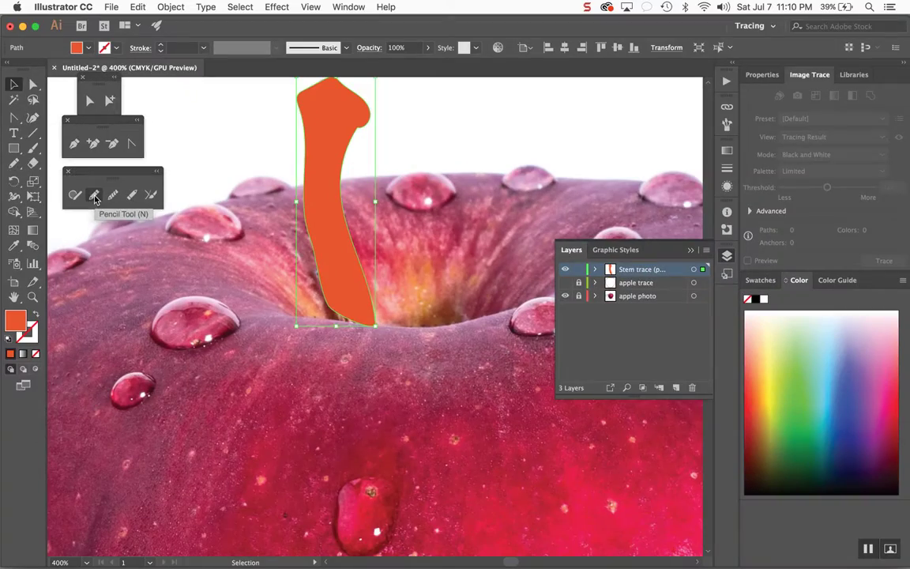
click(93, 195)
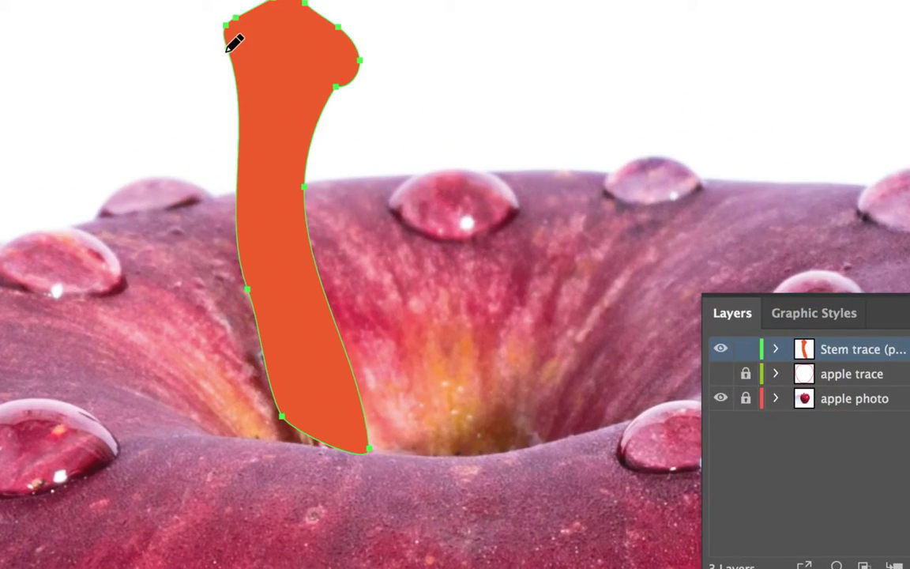
mouse_move(229, 50)
mouse_down()
mouse_move(206, 75)
mouse_move(187, 115)
mouse_move(188, 166)
mouse_move(238, 238)
mouse_move(272, 136)
mouse_move(257, 82)
mouse_move(232, 52)
mouse_move(249, 131)
mouse_move(237, 236)
mouse_up()
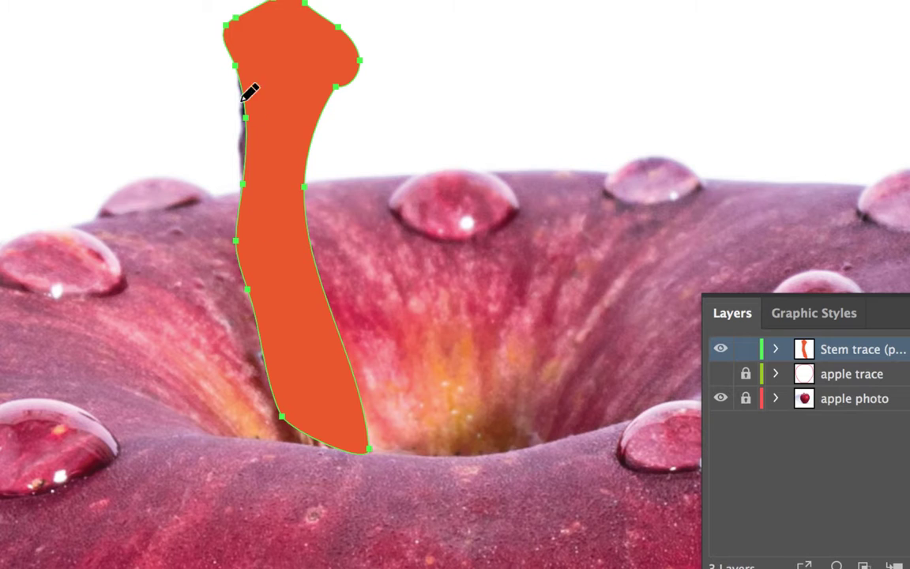
drag(234, 49, 240, 176)
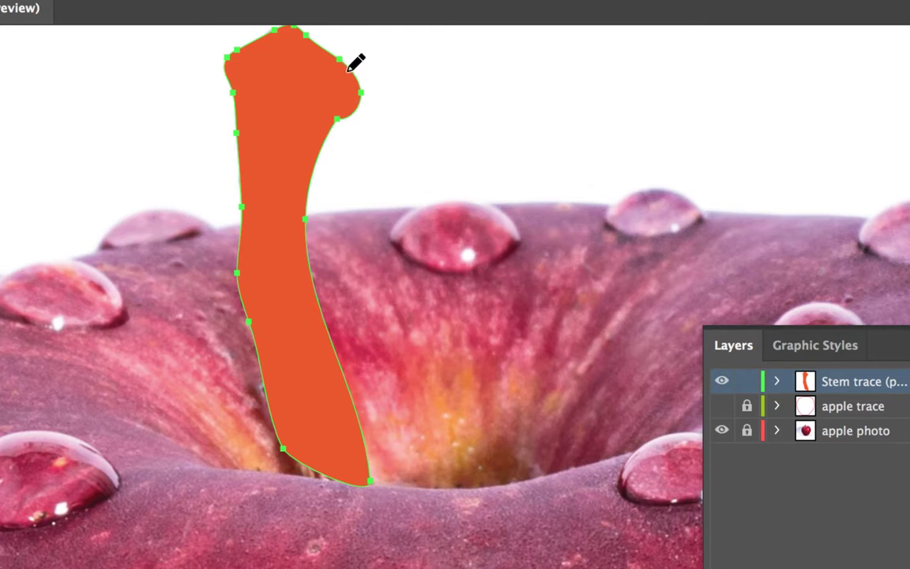
mouse_move(354, 77)
mouse_down()
mouse_move(355, 110)
mouse_move(322, 145)
mouse_up()
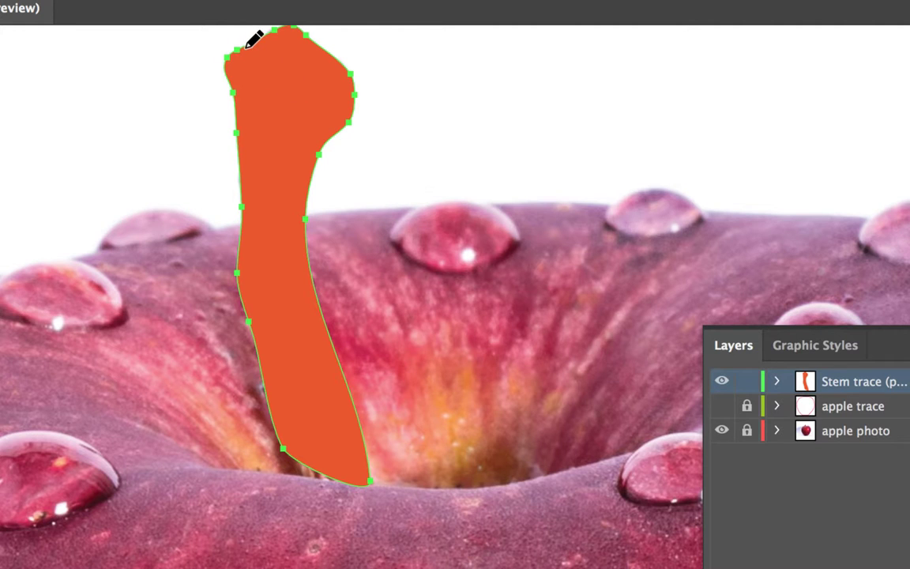
mouse_move(239, 49)
mouse_down()
mouse_move(234, 94)
mouse_move(230, 58)
mouse_move(274, 33)
mouse_move(222, 46)
mouse_move(218, 62)
mouse_move(237, 99)
mouse_move(264, 39)
mouse_move(294, 32)
mouse_move(309, 41)
mouse_move(265, 32)
mouse_move(241, 57)
mouse_move(239, 100)
mouse_up()
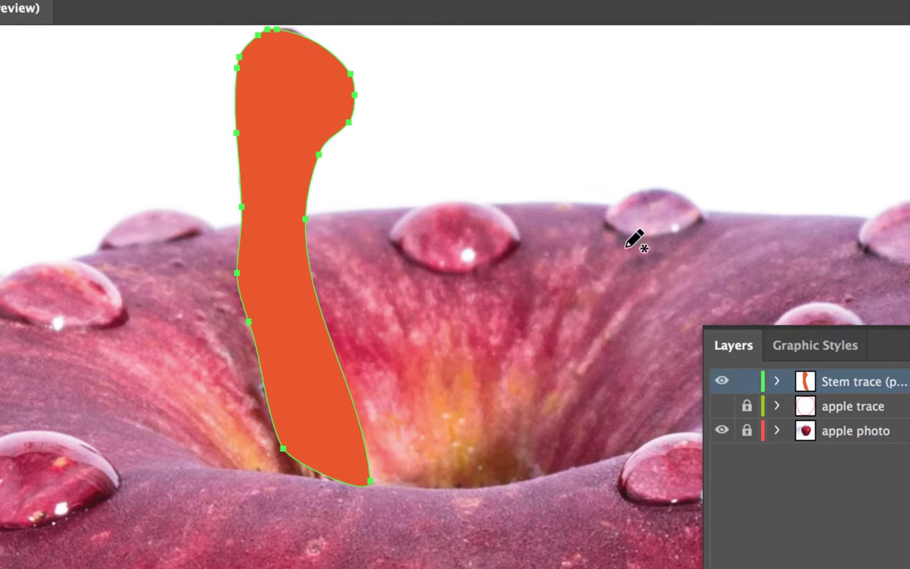
Unlock and show the apple trace layer, and fit the artboard in the window
click(747, 406)
click(722, 407)
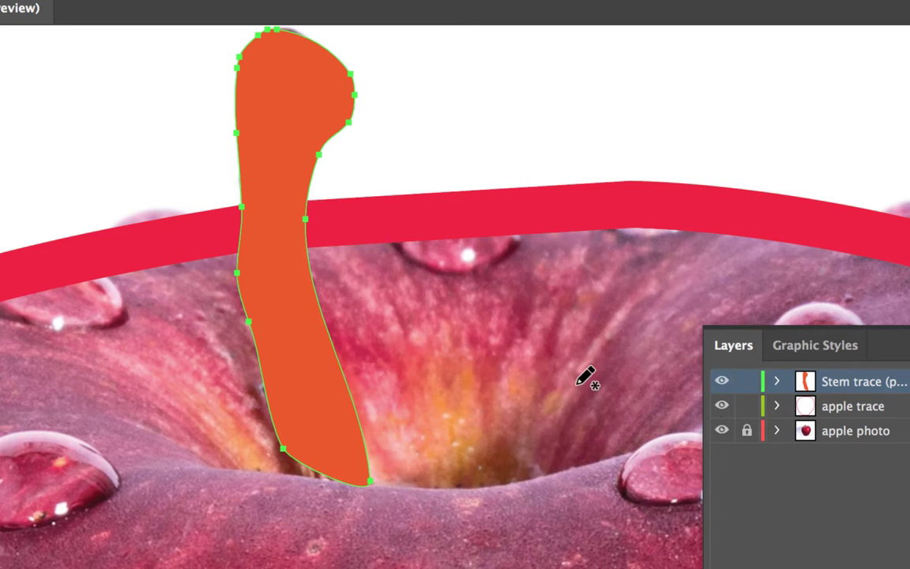
key(super+0)
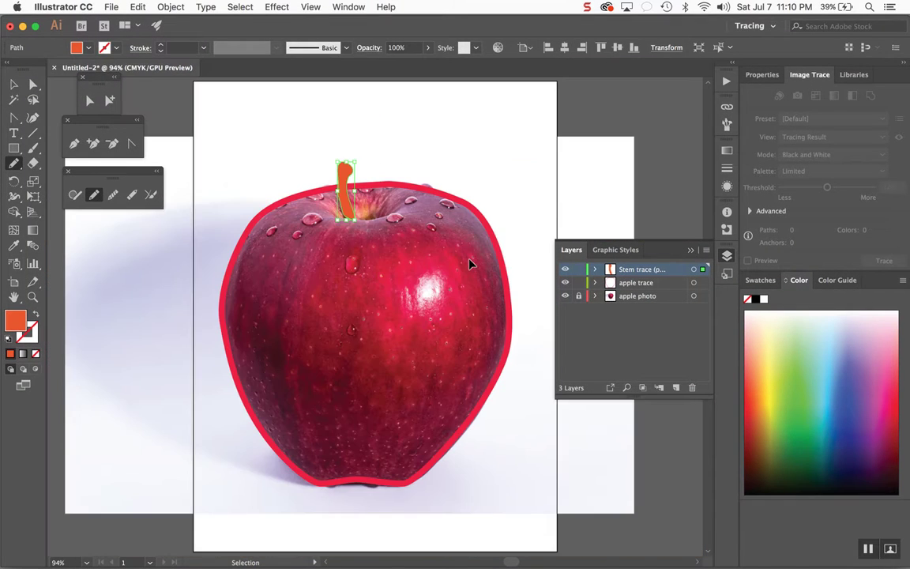
Swap the apple outline's fill and stroke to get a solid red shape, and hide the apple photo layer
click(12, 82)
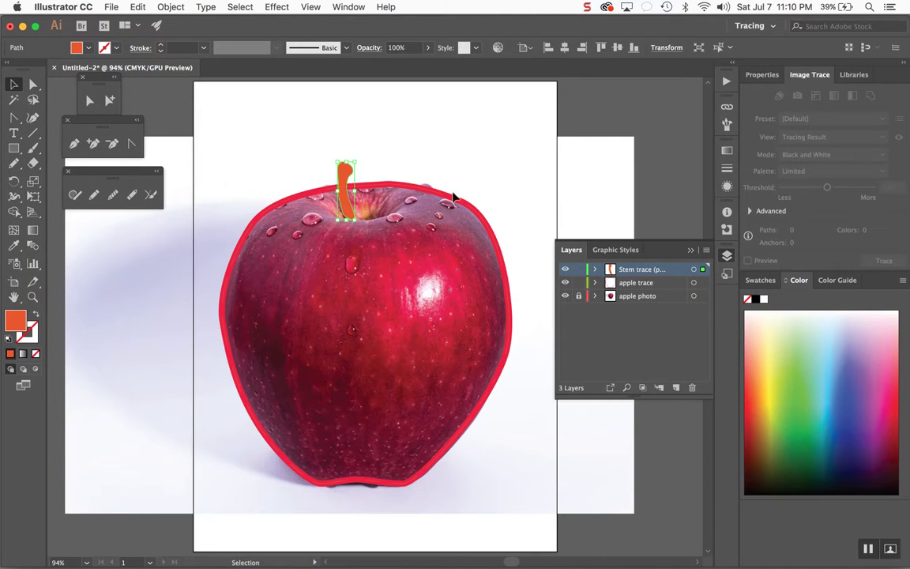
click(464, 204)
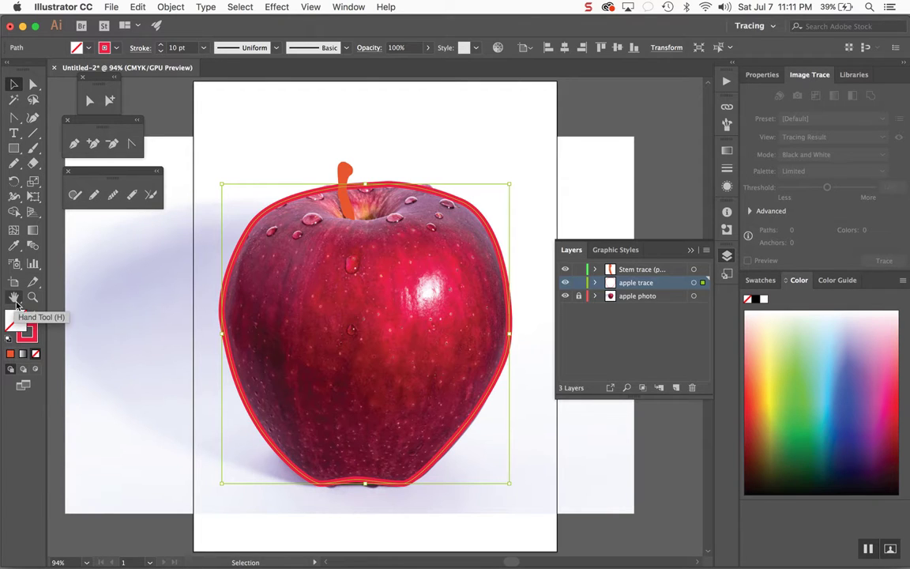
click(34, 314)
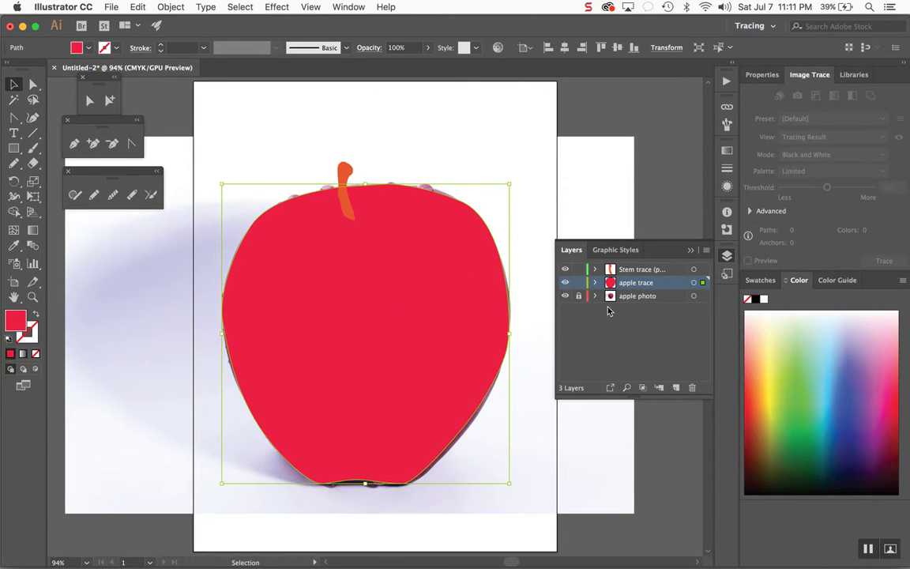
click(565, 296)
click(495, 159)
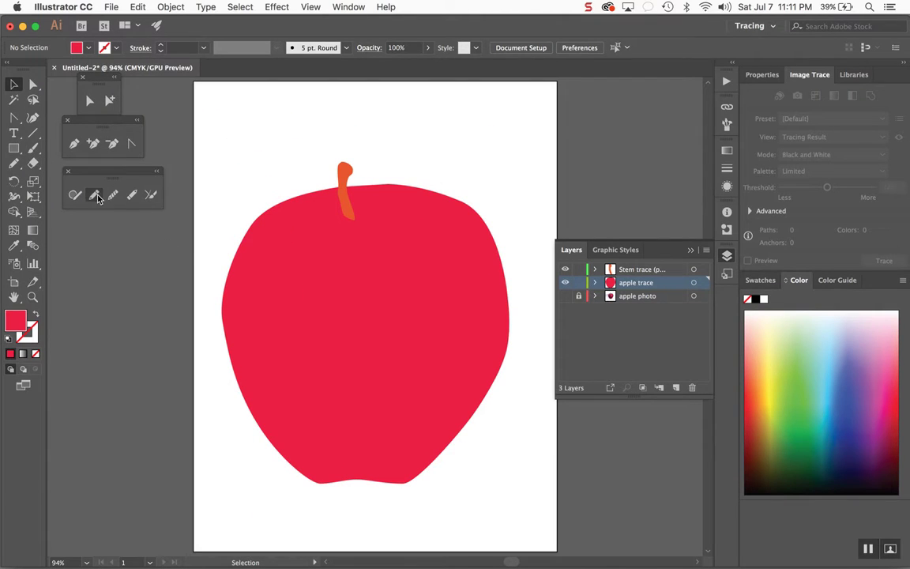
Select the red apple shape and redraw its right side with the Pencil tool, from the upper shoulder down to the base
click(319, 299)
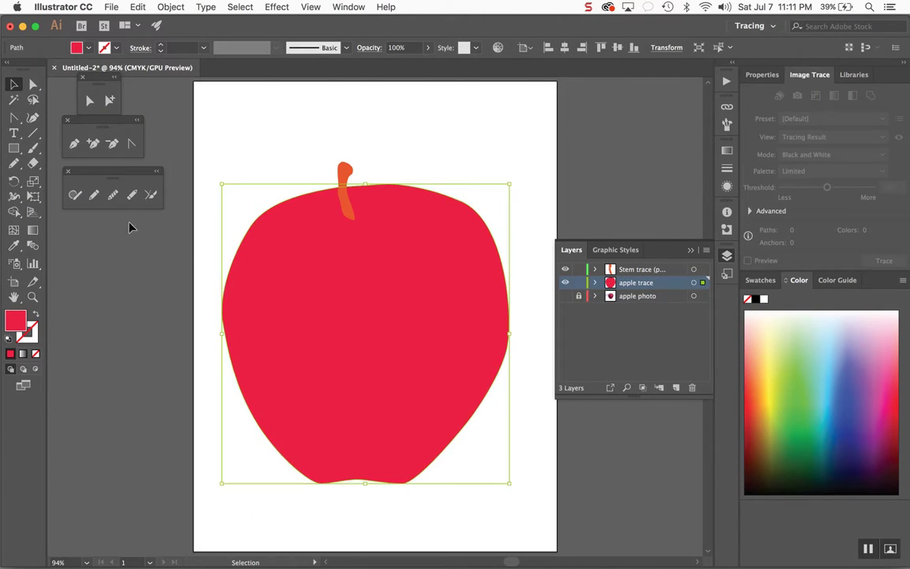
click(94, 195)
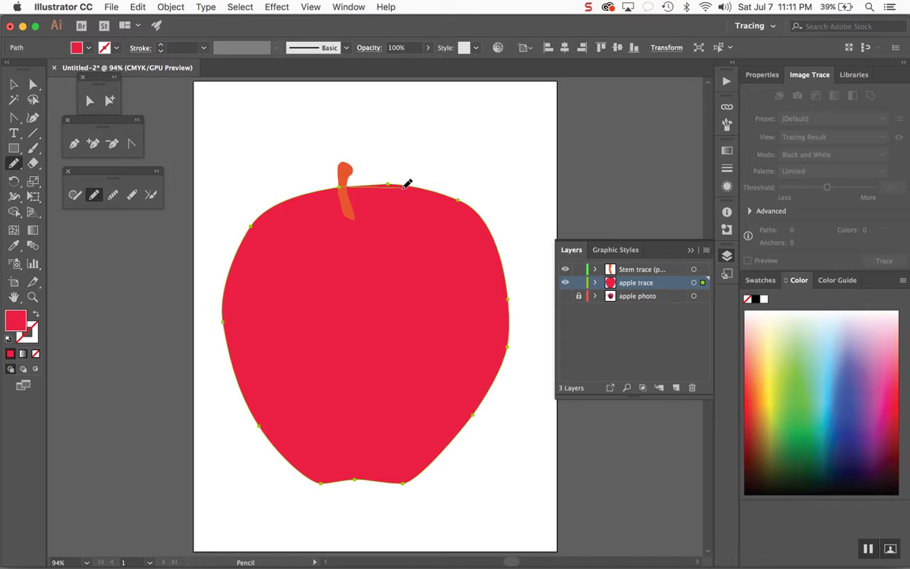
mouse_move(449, 193)
mouse_down()
mouse_move(503, 268)
mouse_move(494, 380)
mouse_up()
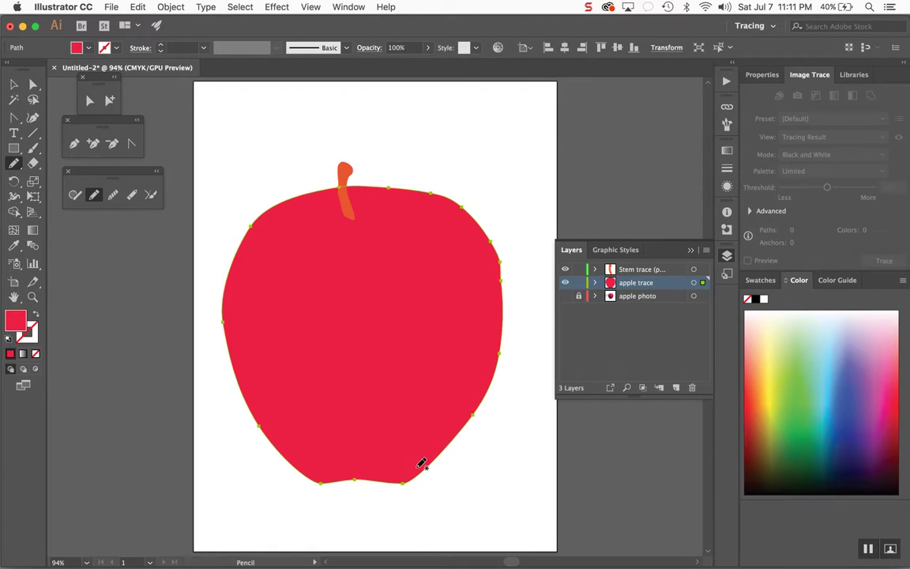
mouse_move(427, 466)
mouse_down()
mouse_move(448, 442)
mouse_move(465, 389)
mouse_move(486, 245)
mouse_up()
drag(463, 201, 463, 201)
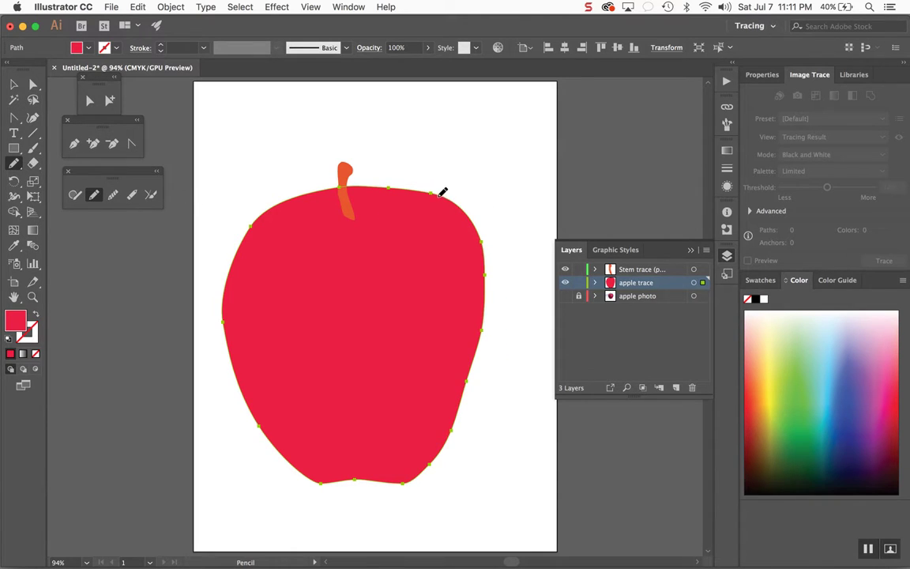
mouse_move(474, 207)
mouse_down()
mouse_move(497, 250)
mouse_move(509, 308)
mouse_up()
drag(464, 401, 461, 408)
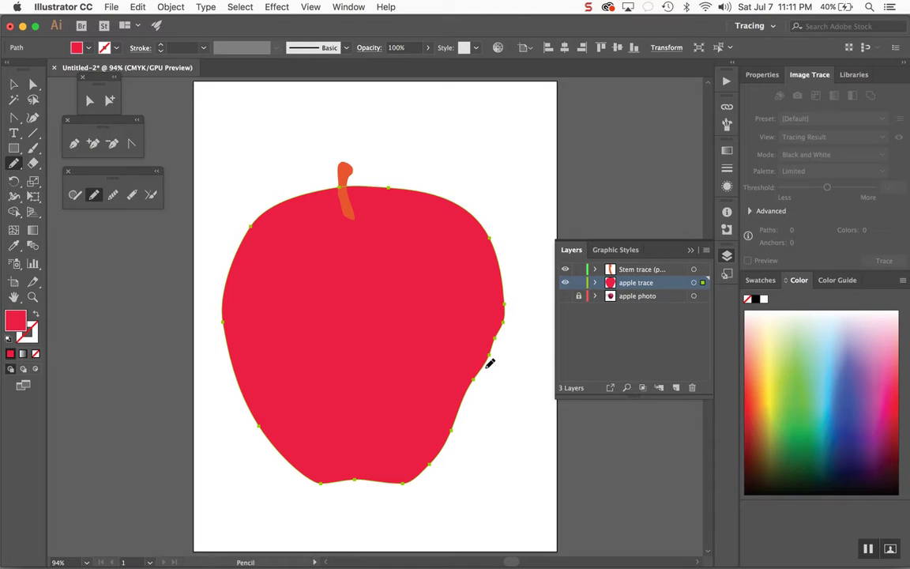
Even out the bumps on the apple's right edge and soften its left edge with the Smooth tool
click(113, 195)
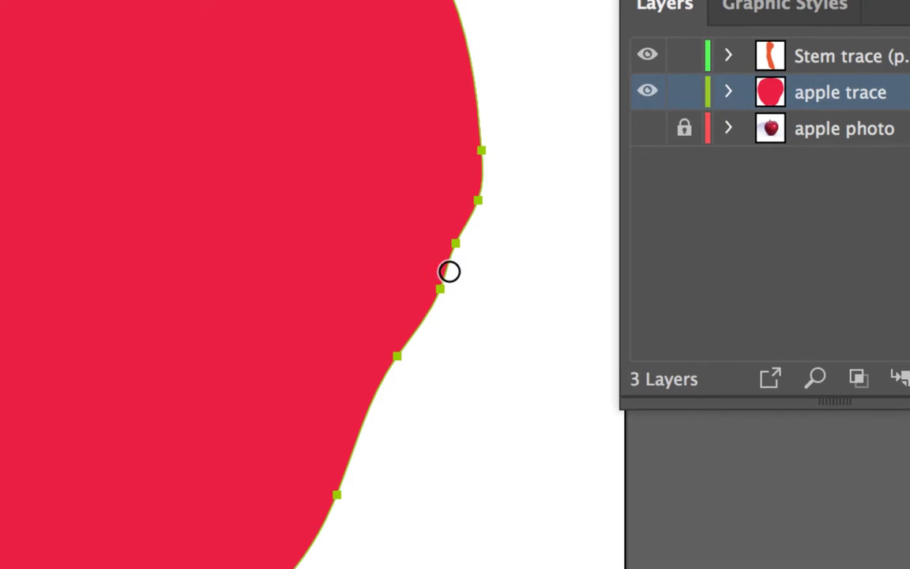
mouse_move(386, 368)
mouse_down()
mouse_move(446, 247)
mouse_move(475, 141)
mouse_up()
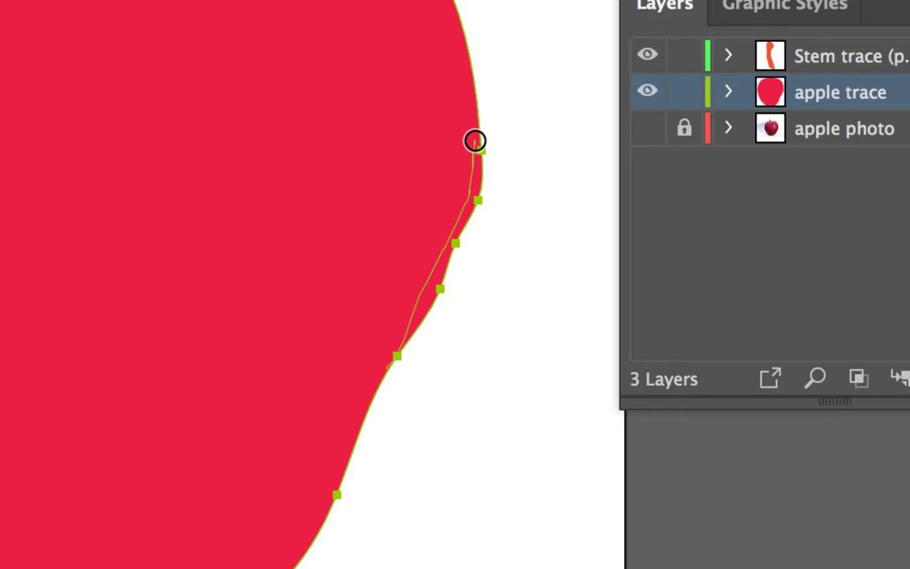
mouse_move(475, 141)
mouse_down()
mouse_move(469, 216)
mouse_move(406, 344)
mouse_up()
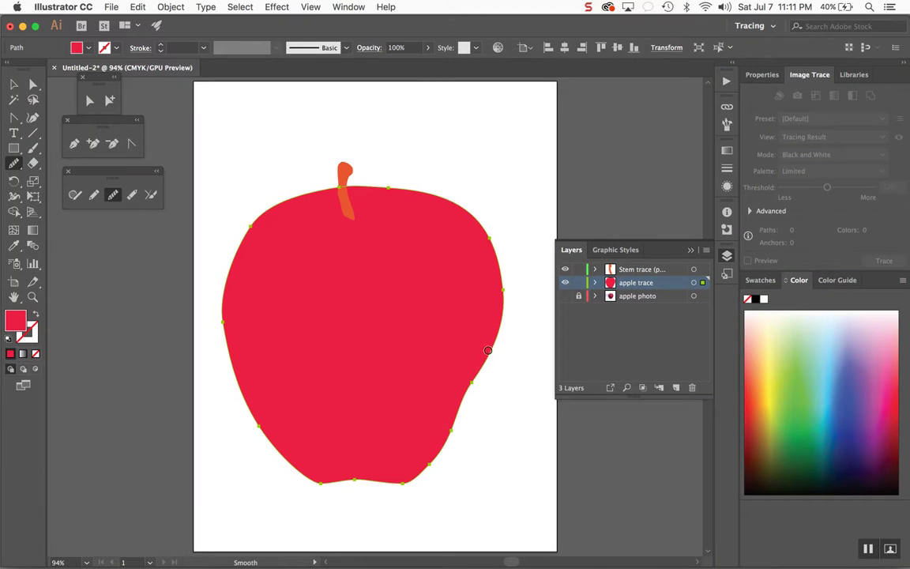
mouse_move(487, 350)
mouse_down()
mouse_move(426, 448)
mouse_move(425, 476)
mouse_move(519, 336)
mouse_up()
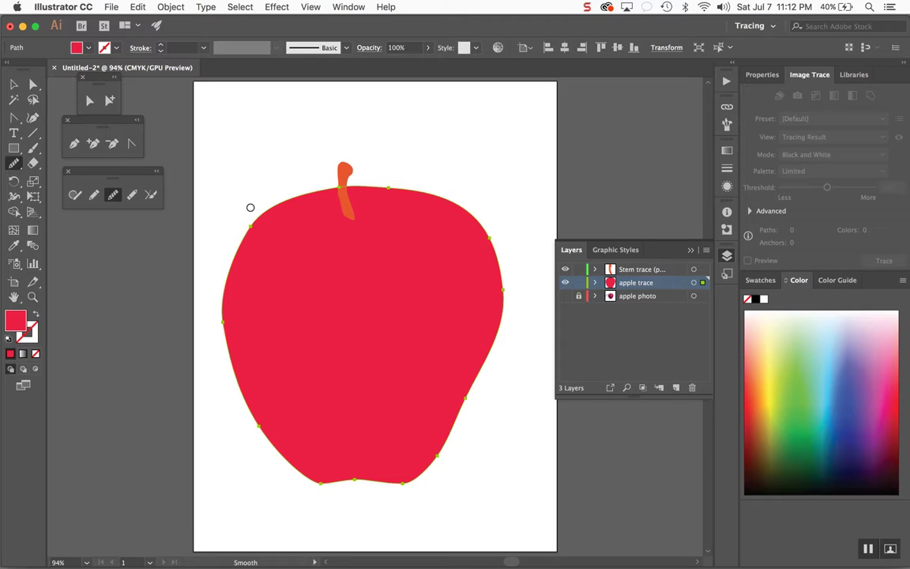
mouse_move(252, 216)
mouse_down()
mouse_move(222, 314)
mouse_move(245, 361)
mouse_up()
drag(253, 231, 253, 426)
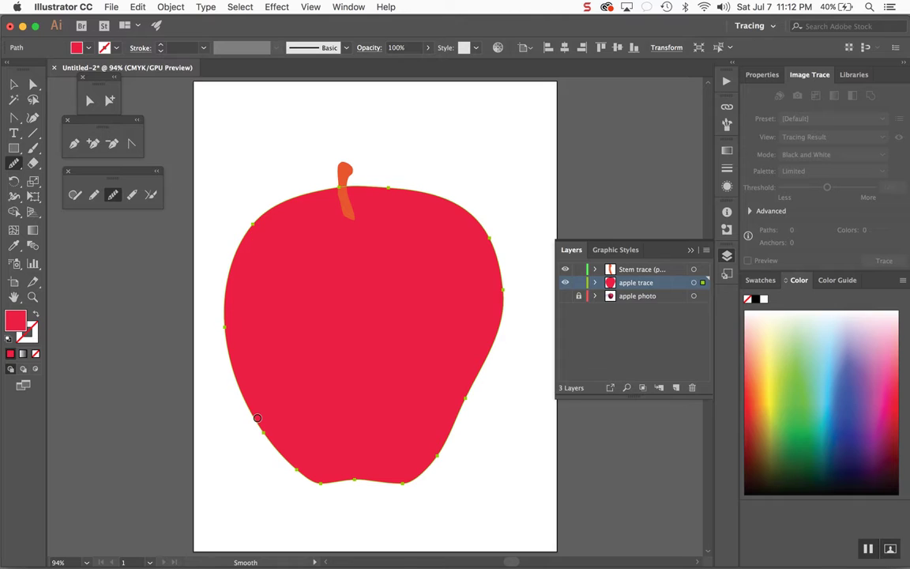
Redraw the apple's left side further inward with the Pencil tool and smooth it, briefly showing the photo layer to compare
click(94, 194)
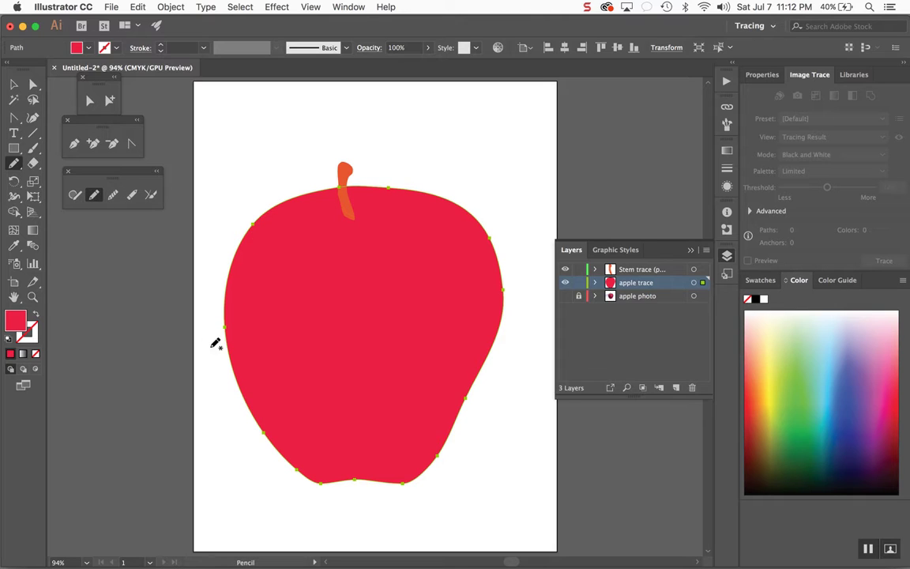
mouse_move(236, 256)
mouse_down()
mouse_move(230, 316)
mouse_move(294, 453)
mouse_up()
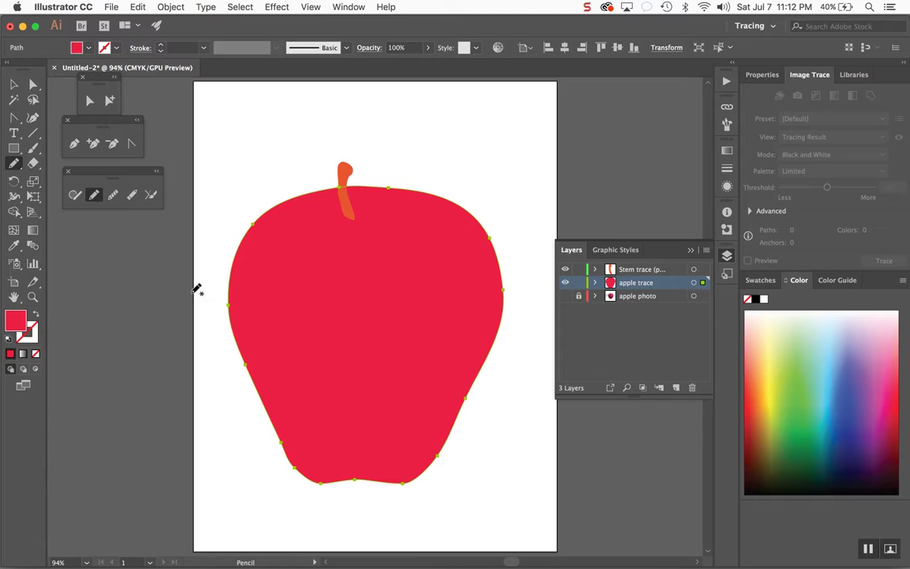
click(114, 195)
mouse_move(239, 285)
mouse_down()
mouse_move(230, 361)
mouse_move(290, 439)
mouse_move(247, 318)
mouse_up()
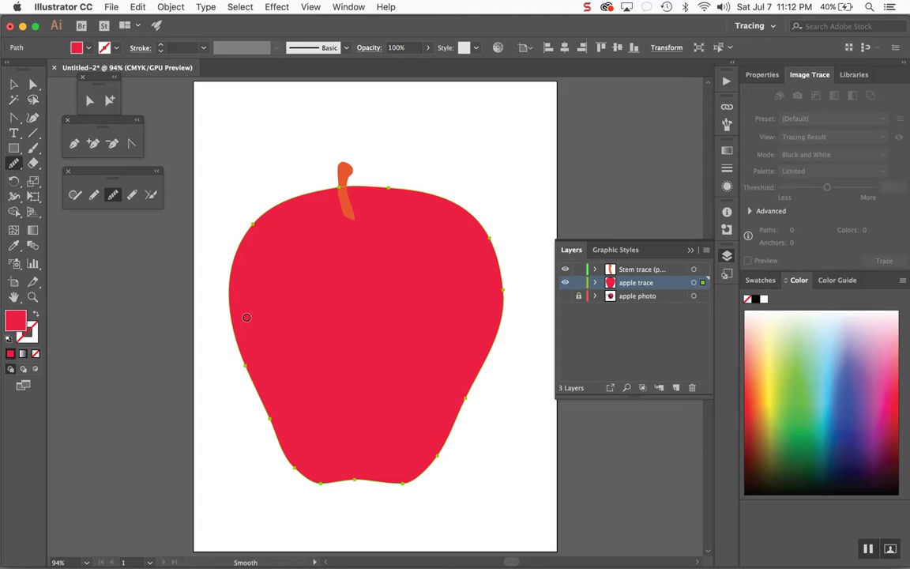
click(565, 297)
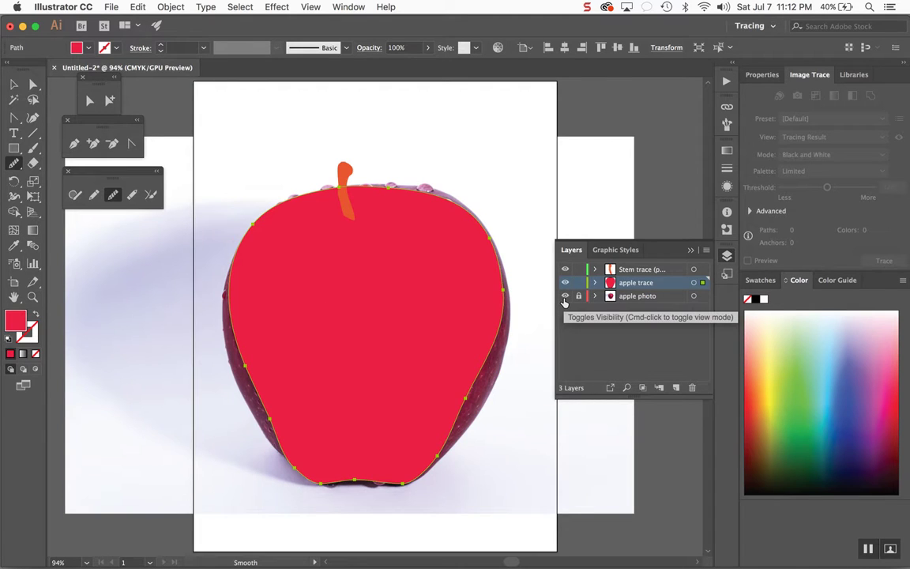
click(565, 297)
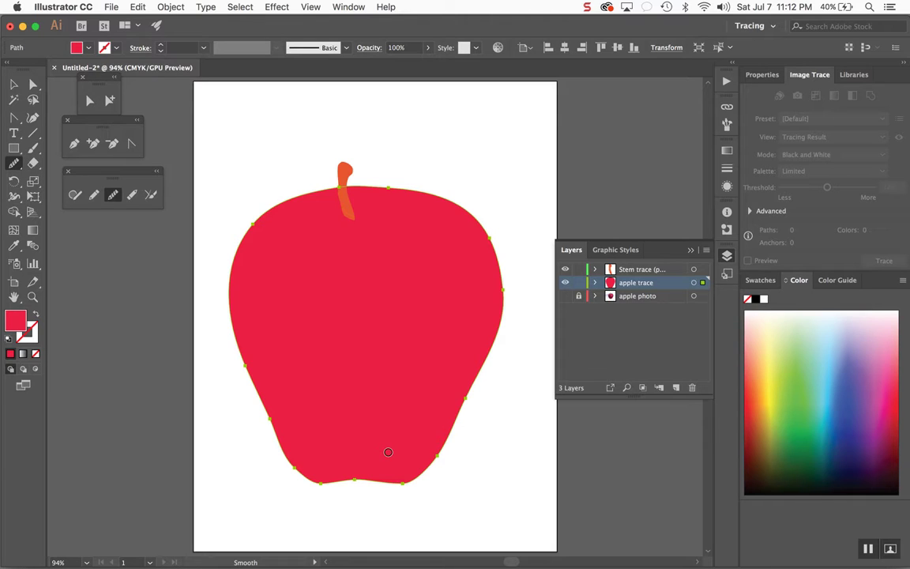
Select the stem and change its fill to a lighter salmon orange in the Color Picker, then deselect it
key(v)
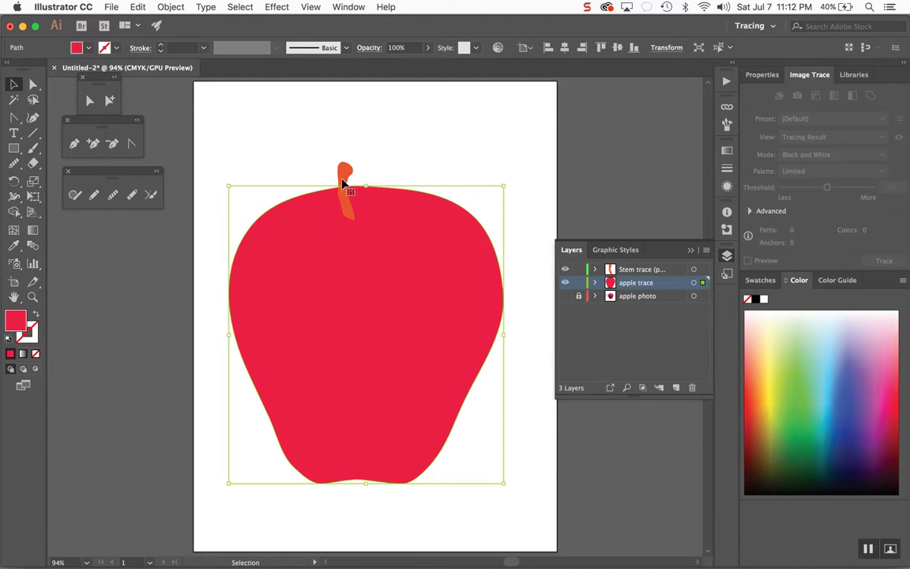
click(345, 186)
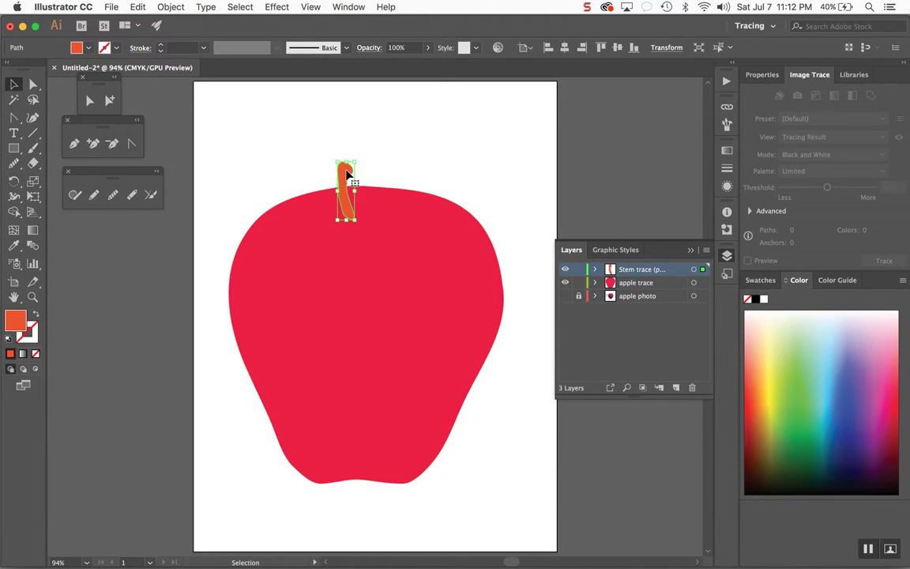
double_click(14, 324)
click(404, 229)
click(412, 219)
key(Return)
click(464, 183)
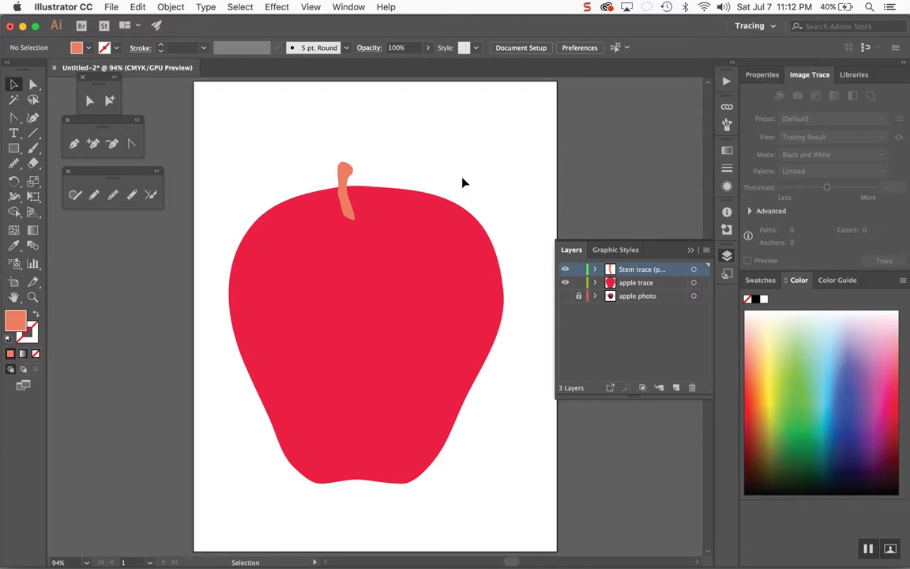
Switch to the Pencil tool and create a new layer named leaf, keeping its Medium Blue layer colour
click(95, 196)
click(104, 197)
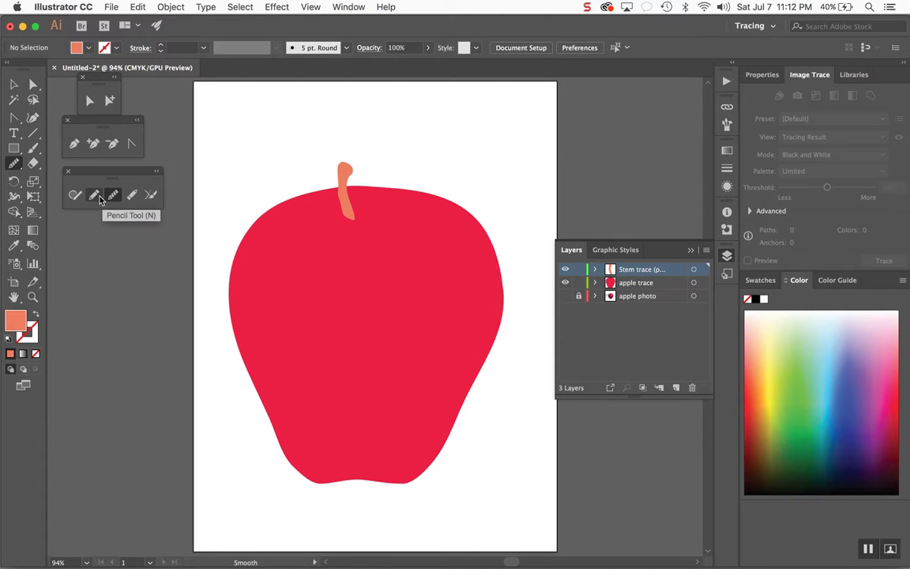
click(96, 197)
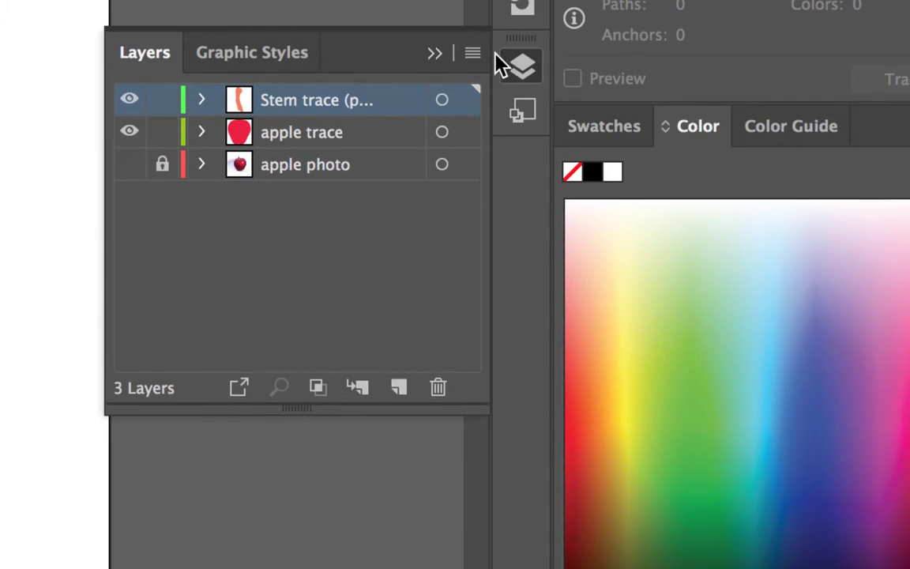
click(718, 14)
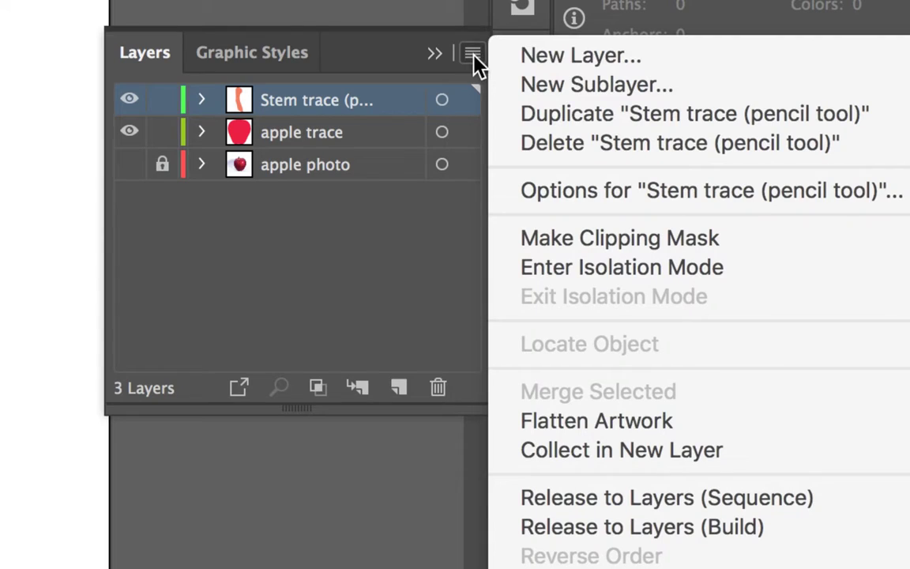
click(572, 65)
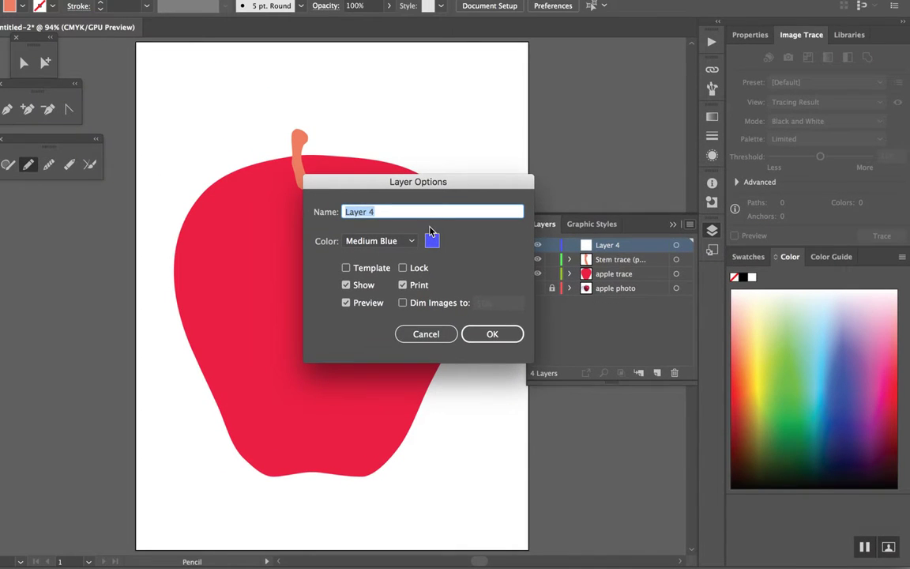
text(leaf)
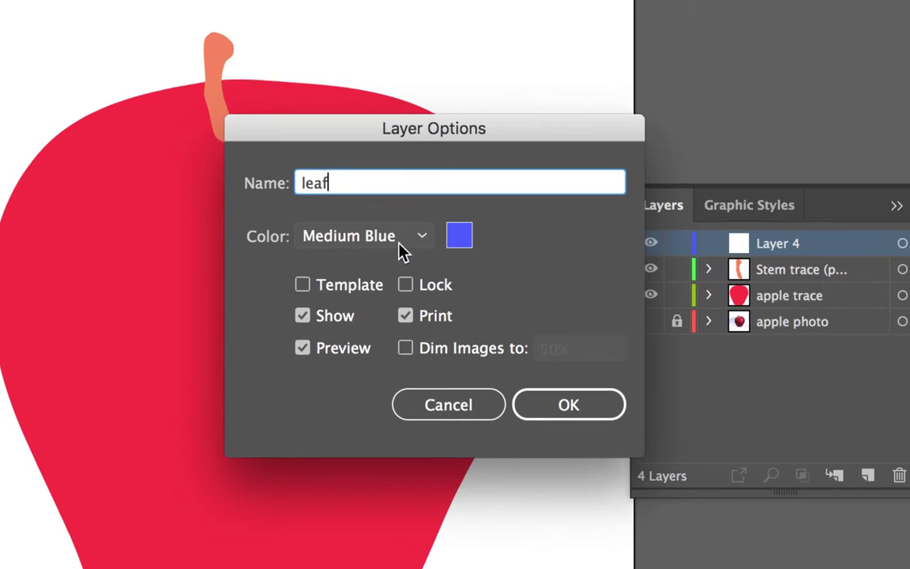
click(429, 238)
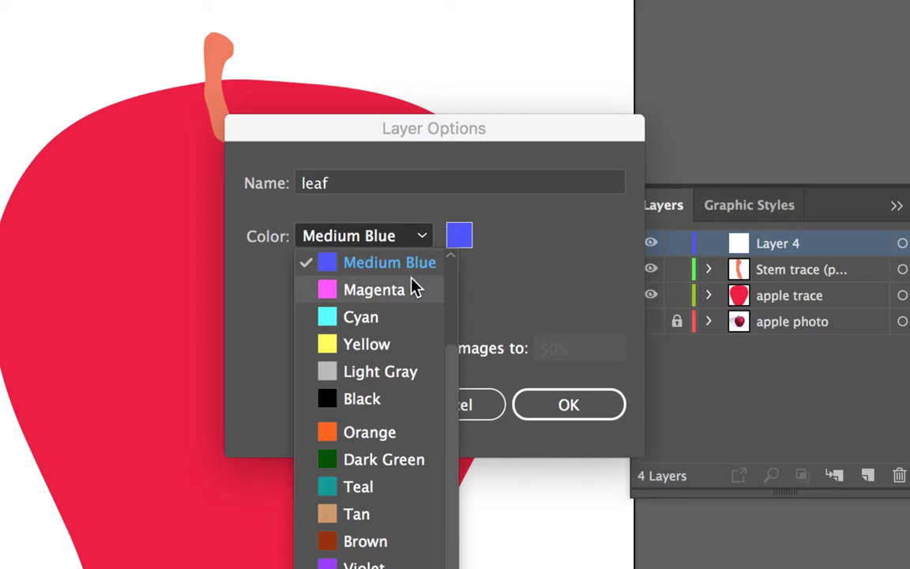
click(533, 245)
click(568, 408)
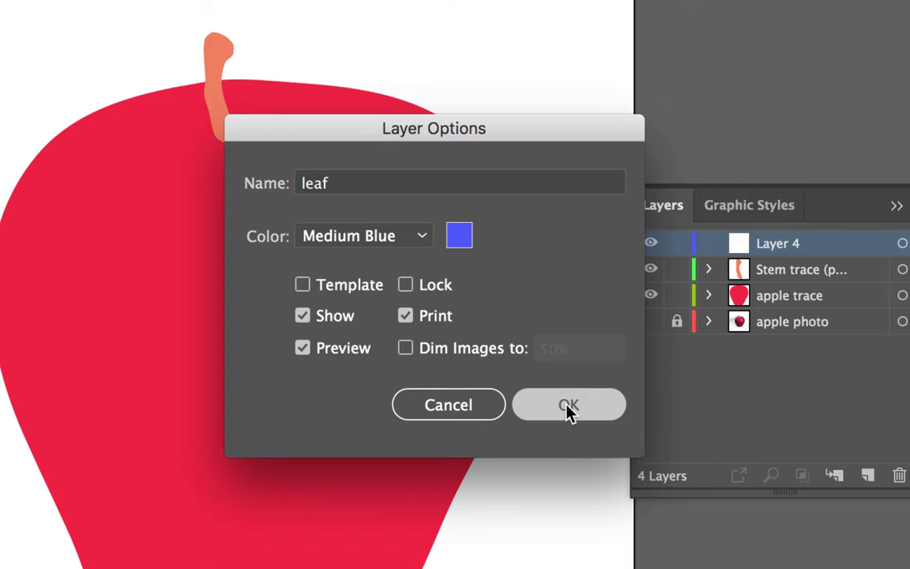
click(569, 407)
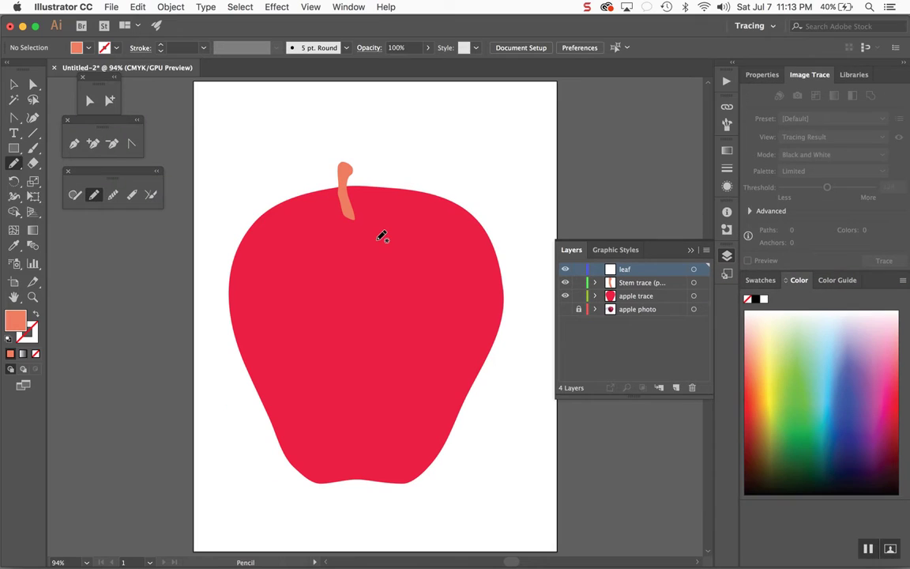
Draw a closed leaf shape with the Pencil tool from the stem's base out over the apple's upper right edge, and deselect it
mouse_move(361, 213)
mouse_down()
mouse_move(395, 160)
mouse_move(421, 150)
mouse_move(472, 150)
mouse_move(485, 174)
mouse_move(426, 207)
mouse_move(357, 210)
mouse_up()
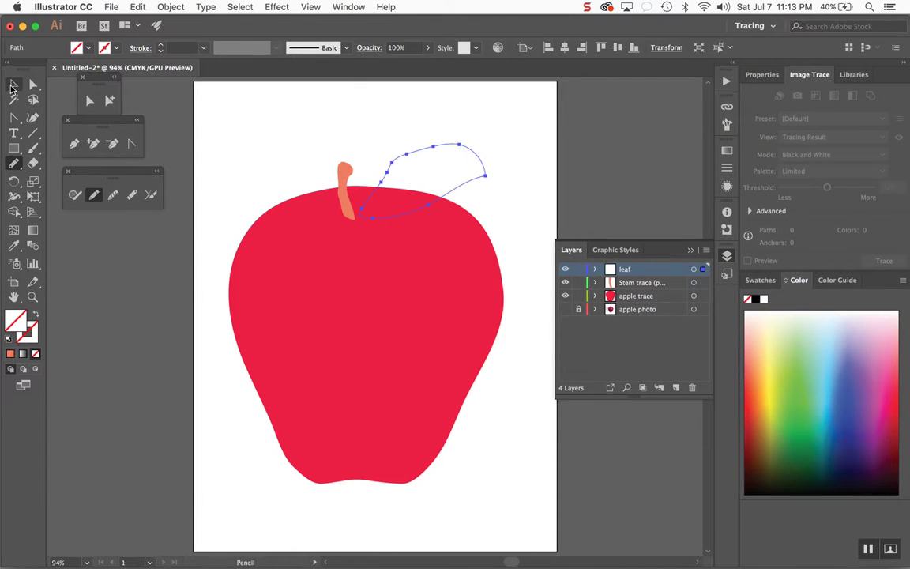
click(13, 86)
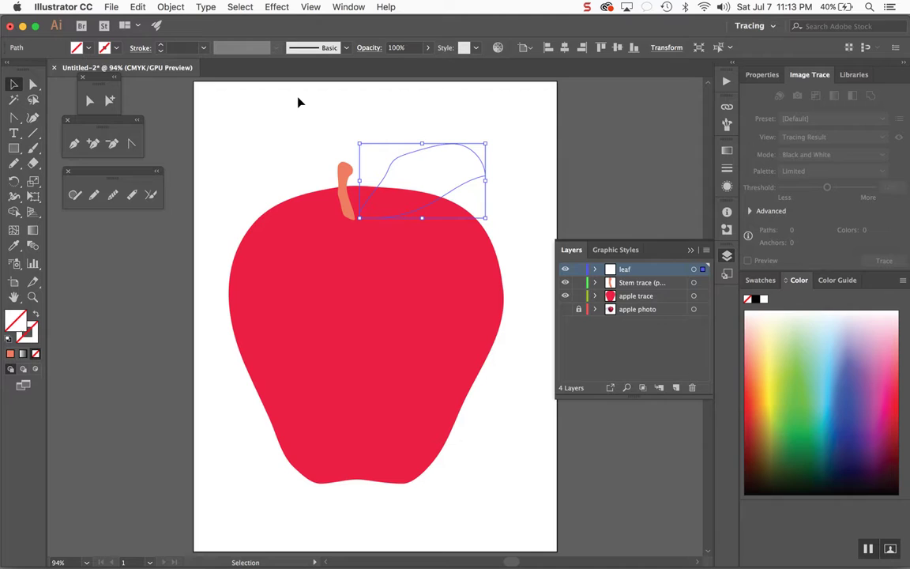
click(299, 104)
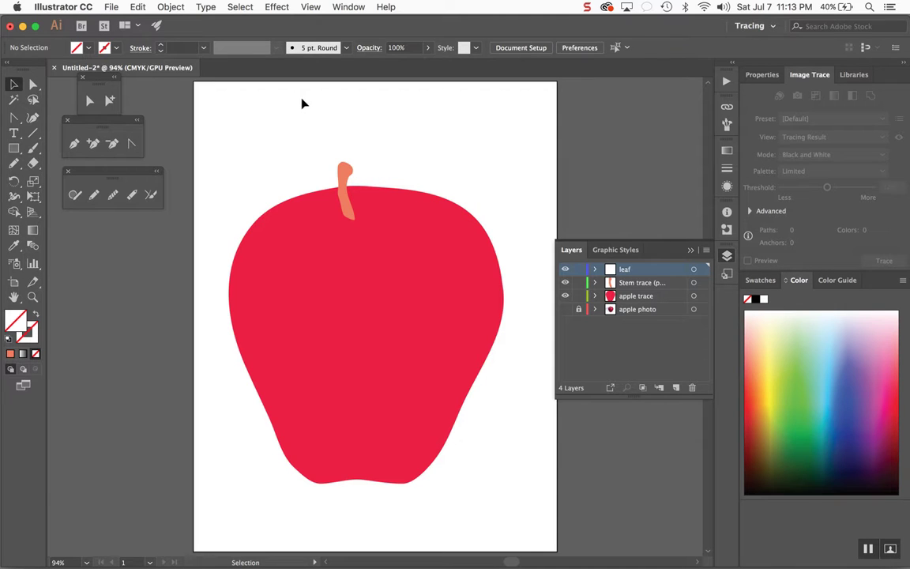
click(433, 153)
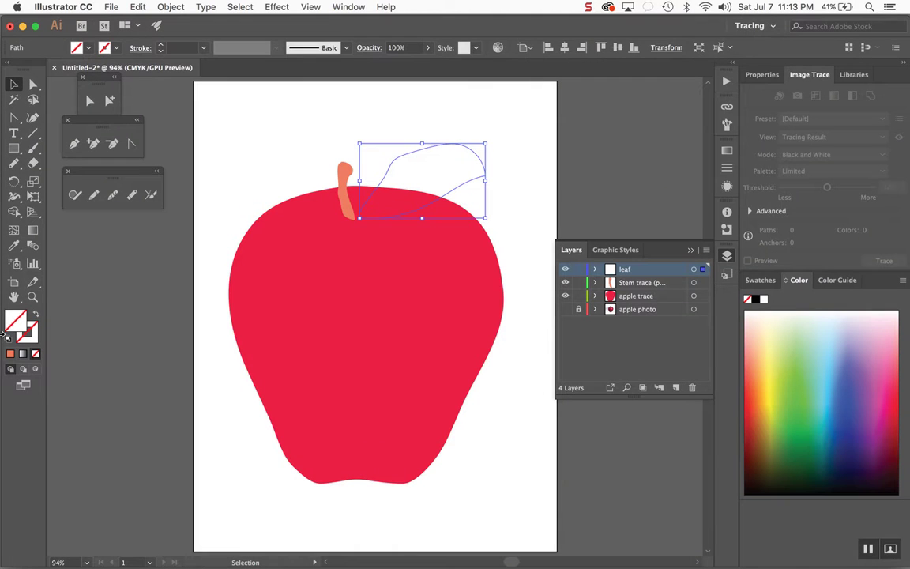
click(333, 125)
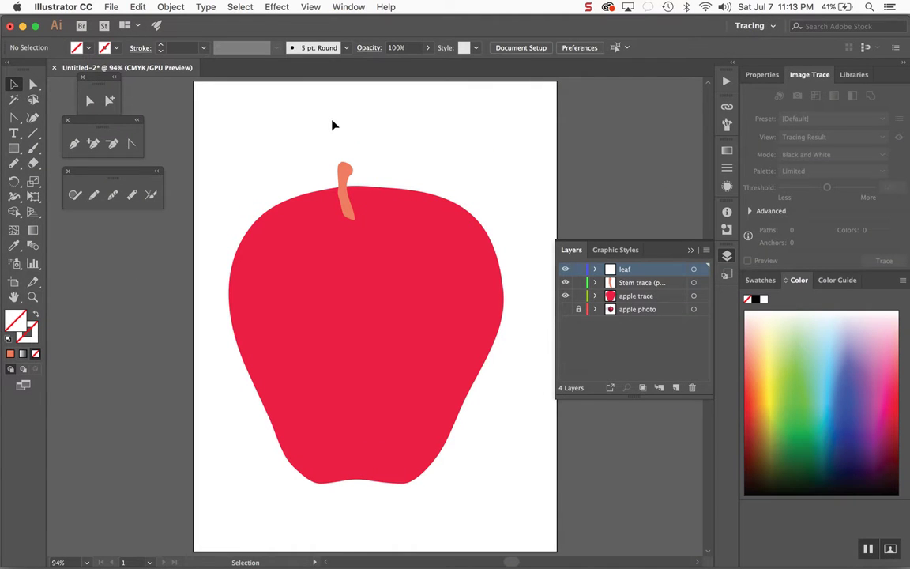
Check the unfilled leaf path in Outline view and return to GPU Preview
click(309, 7)
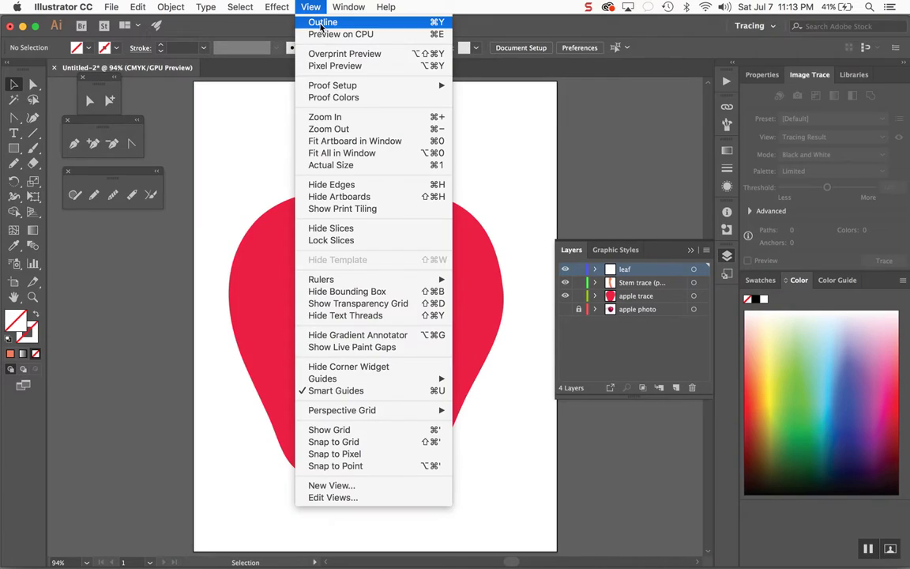
click(324, 75)
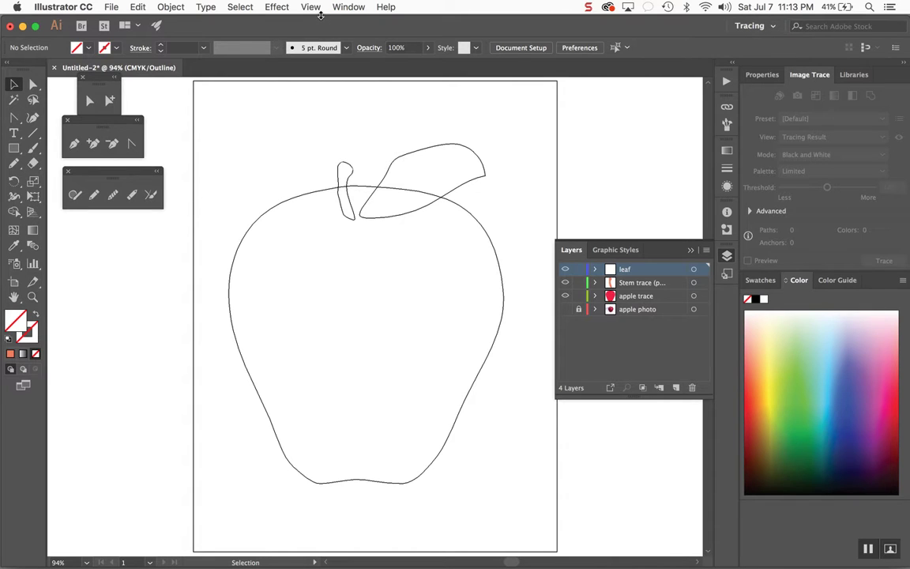
click(311, 7)
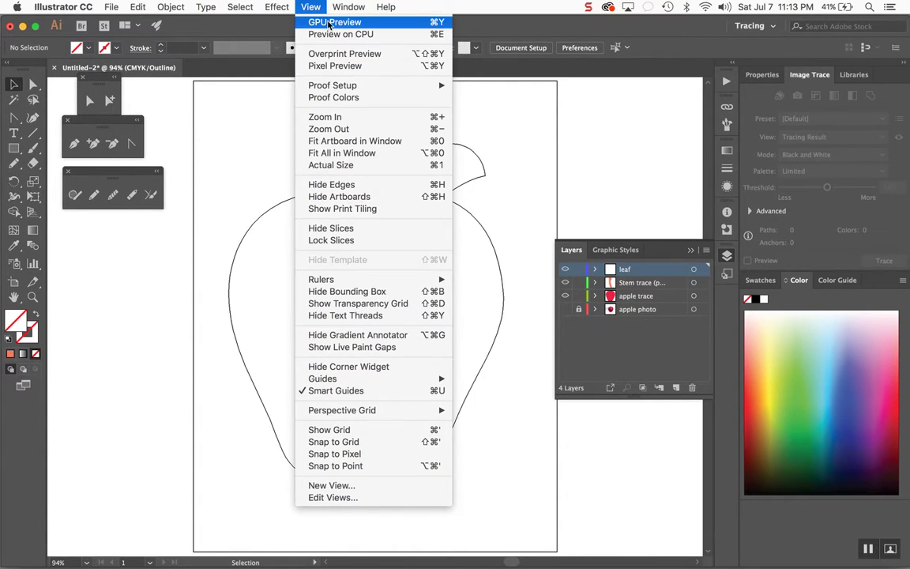
click(332, 22)
click(313, 7)
click(327, 22)
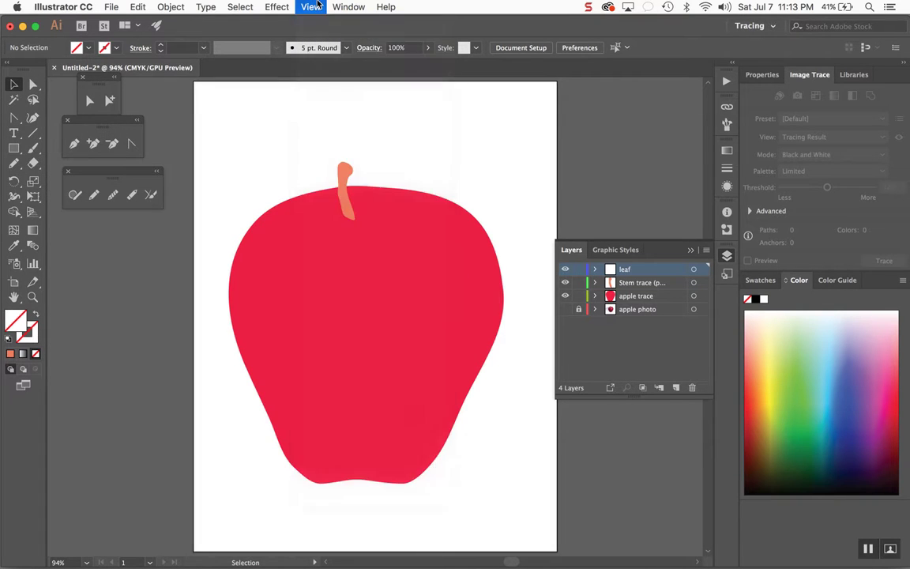
Select the leaf path while in Outline view, then return to GPU Preview with it still selected
click(312, 7)
click(246, 117)
click(422, 150)
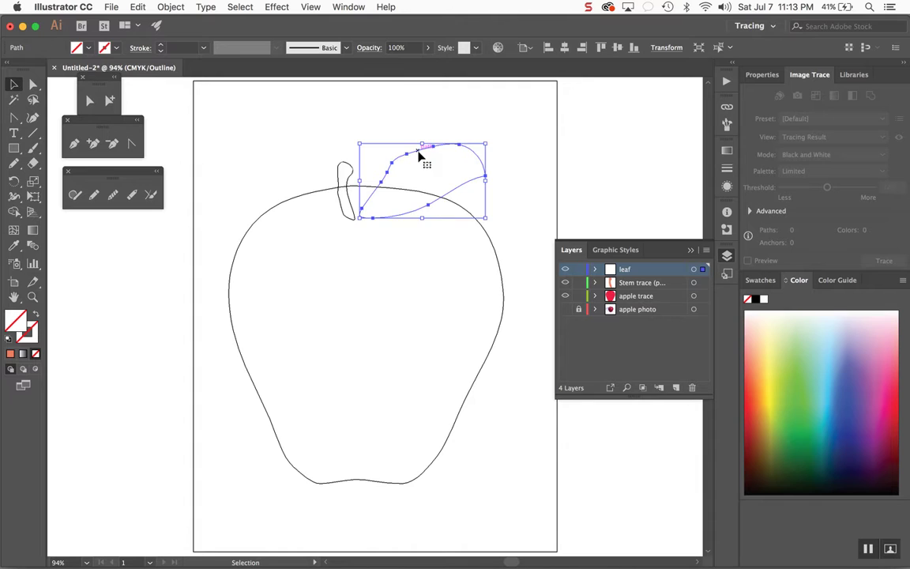
click(304, 7)
click(291, 24)
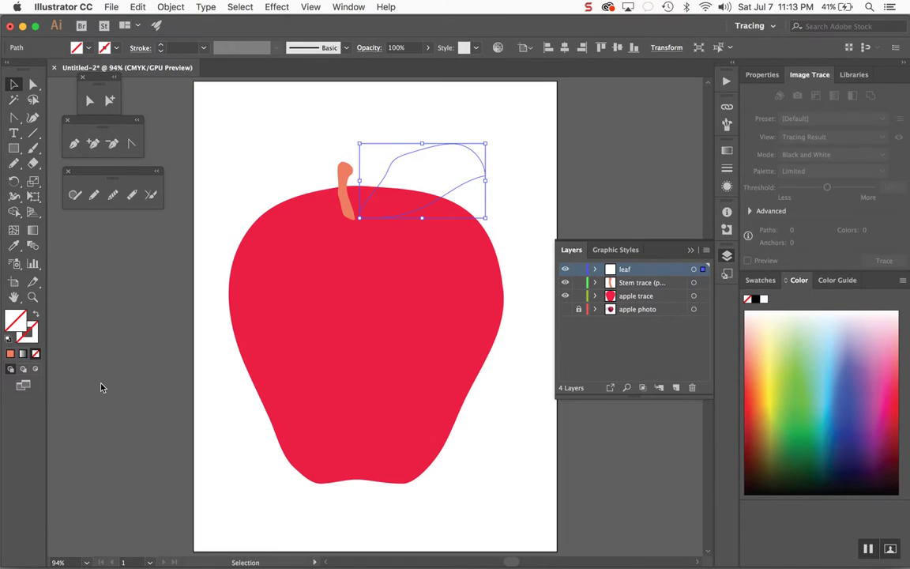
Set the leaf's fill to a dark green in the Color Picker and deselect it
double_click(10, 322)
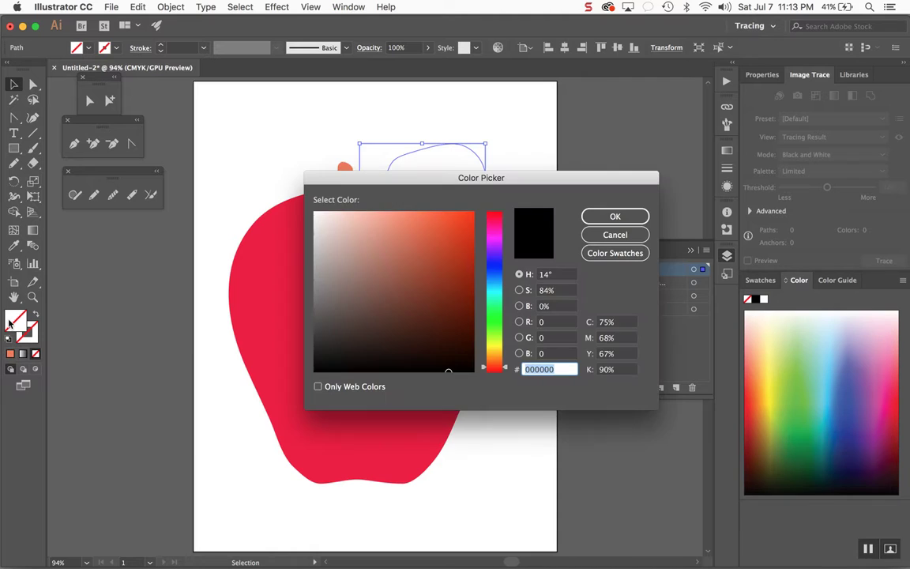
drag(494, 266, 466, 320)
mouse_move(473, 251)
mouse_down()
mouse_move(465, 246)
mouse_move(465, 309)
mouse_up()
click(615, 215)
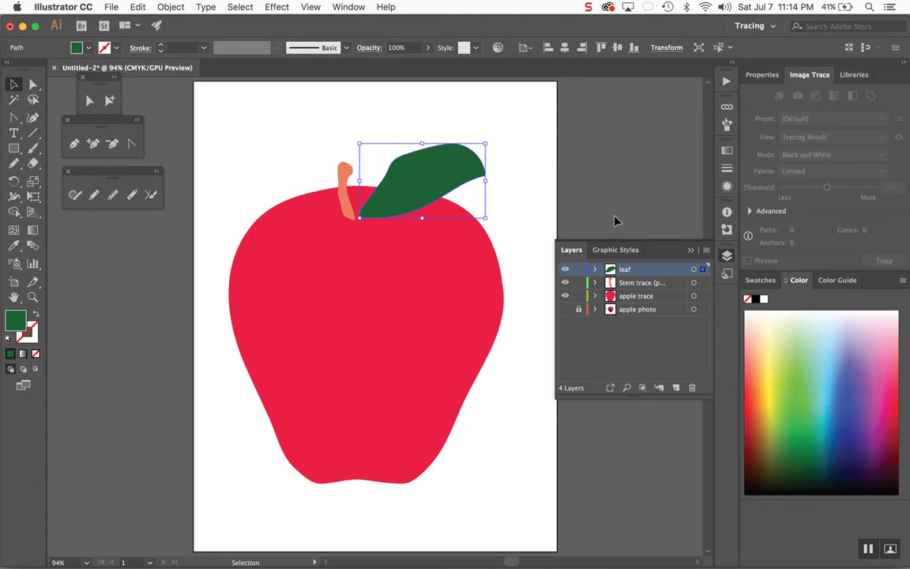
click(543, 189)
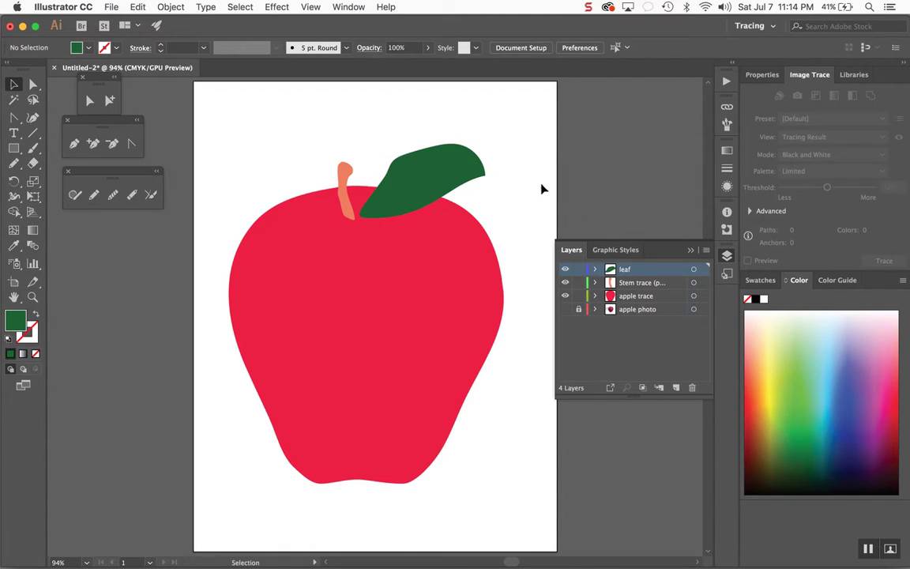
Move the leaf slightly so its base touches the lower end of the stem
mouse_move(392, 207)
mouse_down()
mouse_move(381, 203)
mouse_move(386, 216)
mouse_up()
click(557, 170)
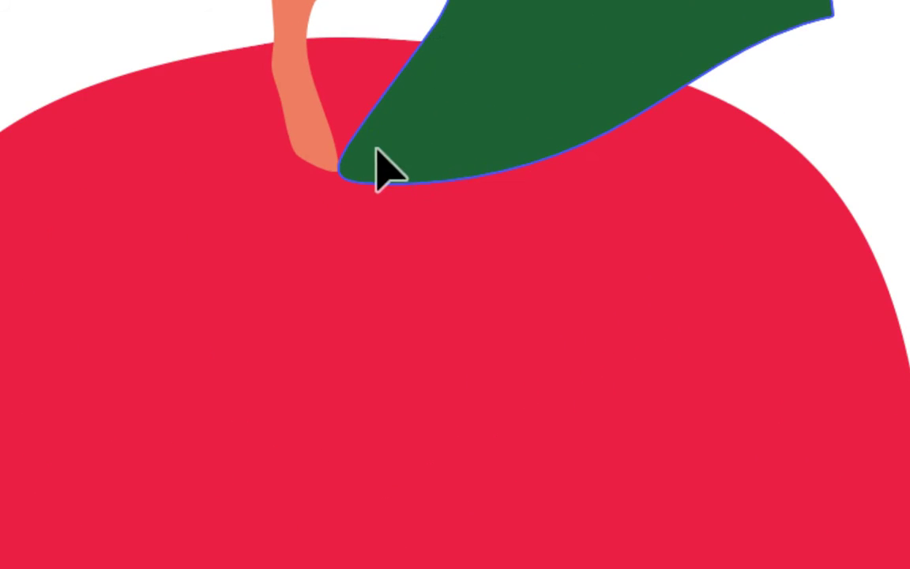
drag(377, 150, 344, 150)
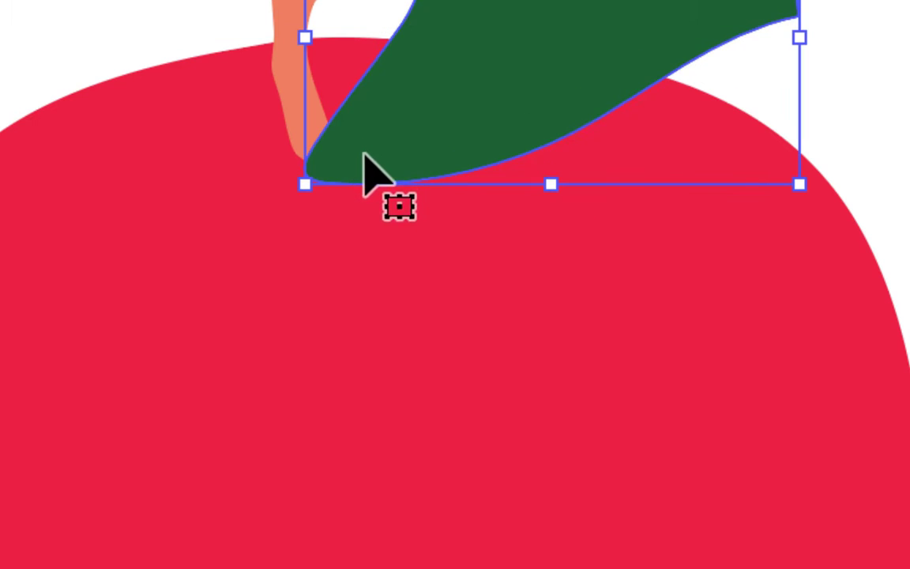
drag(402, 144, 441, 132)
key(a)
key(v)
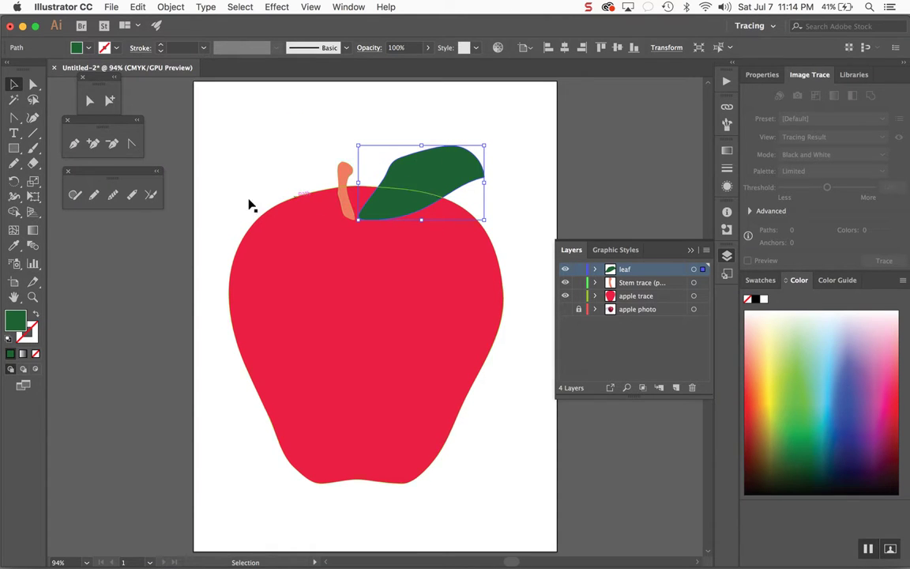
Redraw the leaf's upper edge, lower edge and tip as jagged teeth with the Pencil tool
click(93, 194)
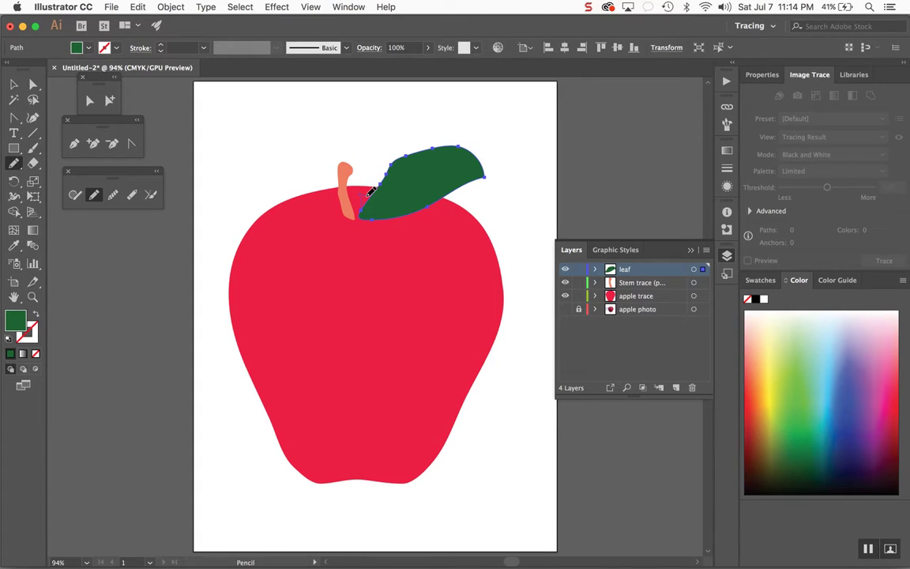
mouse_move(391, 157)
mouse_down()
mouse_move(421, 142)
mouse_move(431, 152)
mouse_move(458, 130)
mouse_up()
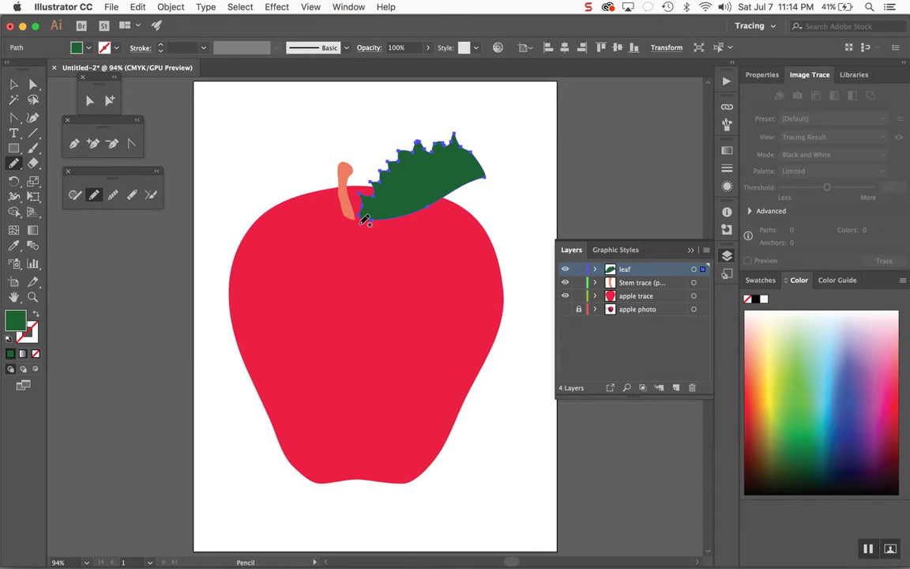
drag(390, 220, 406, 216)
mouse_move(454, 187)
mouse_down()
mouse_move(489, 176)
mouse_move(456, 139)
mouse_move(487, 131)
mouse_up()
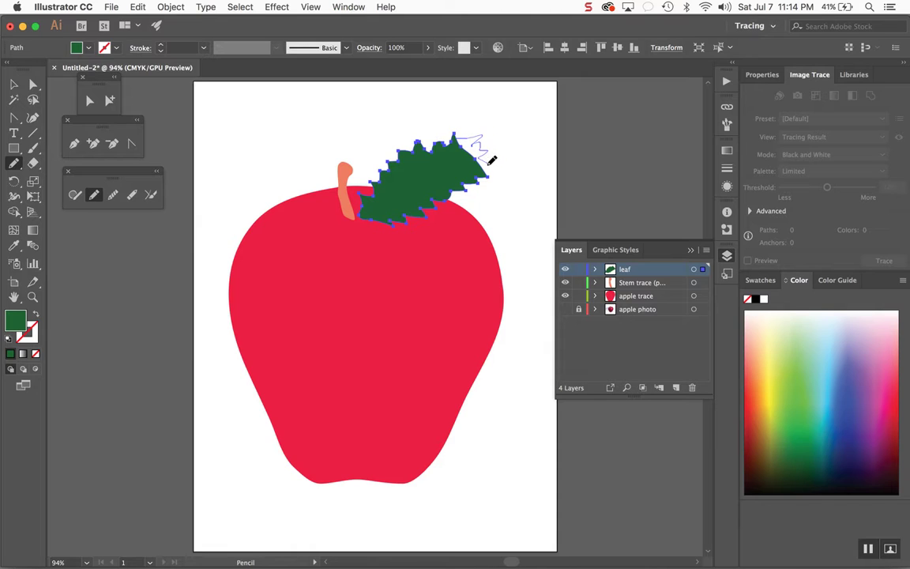
drag(482, 160, 482, 160)
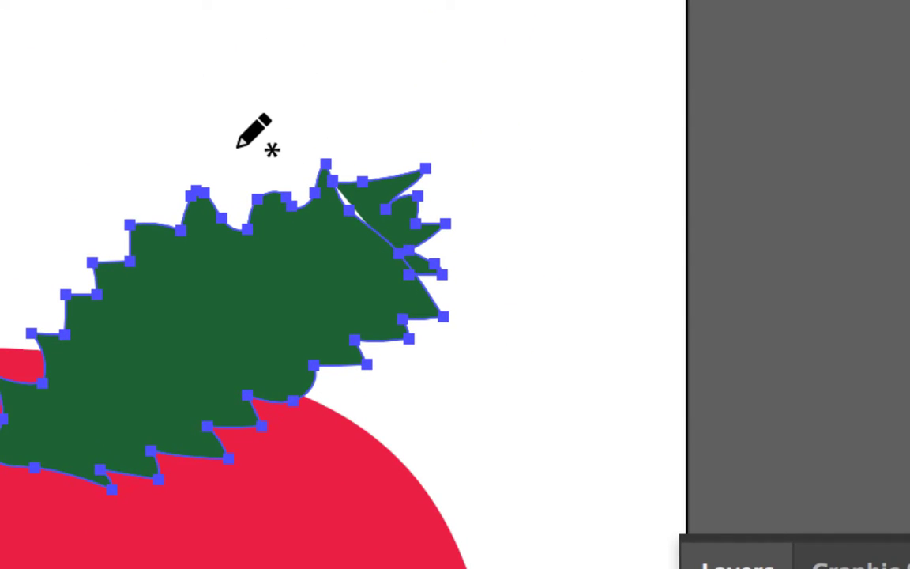
Redraw the leaf's outer end with the Pencil tool as a fuller serrated tip, then deselect the leaf
key(v)
key(n)
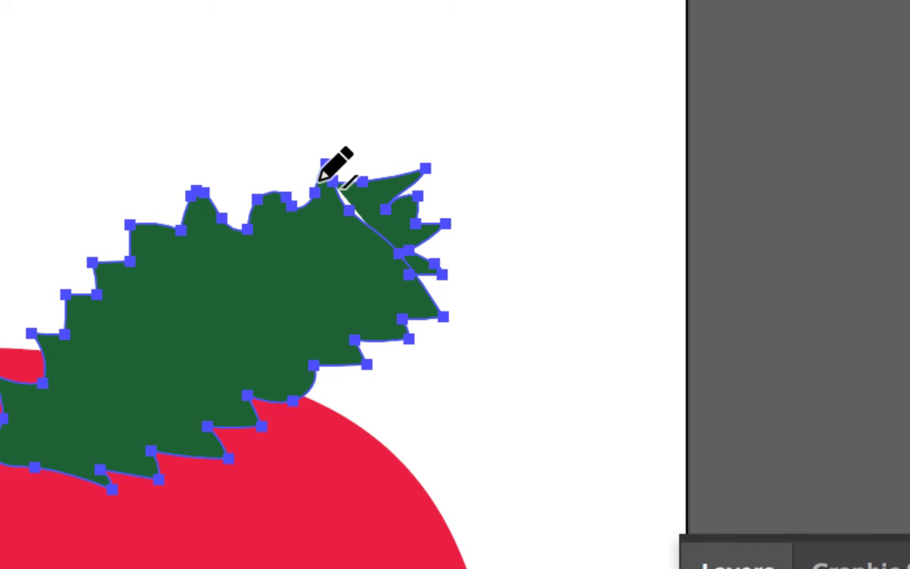
mouse_move(322, 166)
mouse_down()
mouse_move(356, 151)
mouse_move(416, 207)
mouse_move(443, 284)
mouse_move(434, 307)
mouse_move(480, 257)
mouse_move(394, 163)
mouse_move(317, 184)
mouse_move(383, 129)
mouse_move(456, 183)
mouse_move(474, 300)
mouse_move(435, 337)
mouse_move(381, 336)
mouse_move(367, 365)
mouse_move(480, 265)
mouse_move(417, 144)
mouse_move(341, 135)
mouse_move(255, 204)
mouse_move(273, 164)
mouse_move(284, 172)
mouse_move(314, 139)
mouse_move(329, 161)
mouse_move(335, 151)
mouse_move(388, 205)
mouse_move(401, 243)
mouse_move(397, 294)
mouse_move(349, 348)
mouse_move(329, 349)
mouse_move(311, 372)
mouse_move(321, 373)
mouse_move(331, 350)
mouse_move(358, 348)
mouse_move(359, 327)
mouse_move(406, 300)
mouse_move(417, 264)
mouse_move(395, 202)
mouse_move(408, 194)
mouse_move(396, 146)
mouse_move(364, 132)
mouse_move(322, 155)
mouse_up()
key(v)
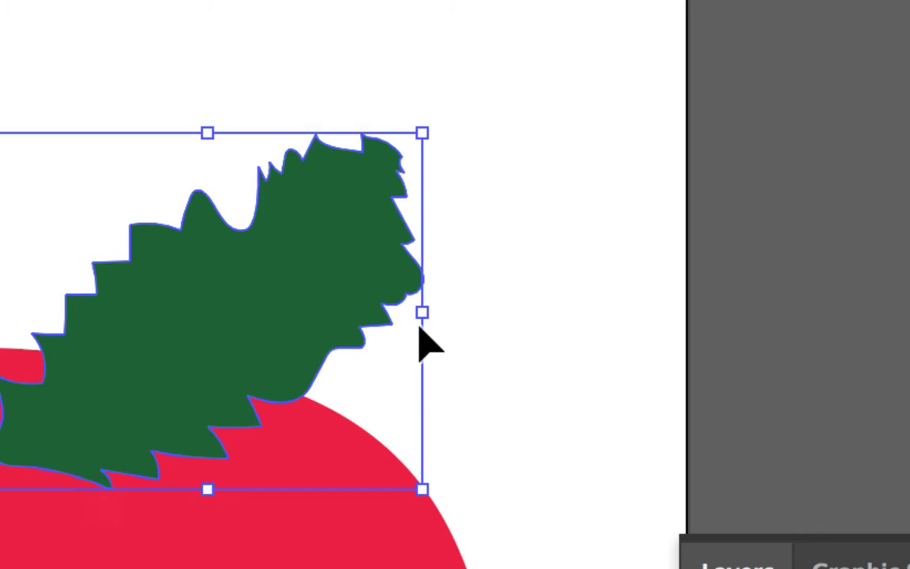
click(498, 310)
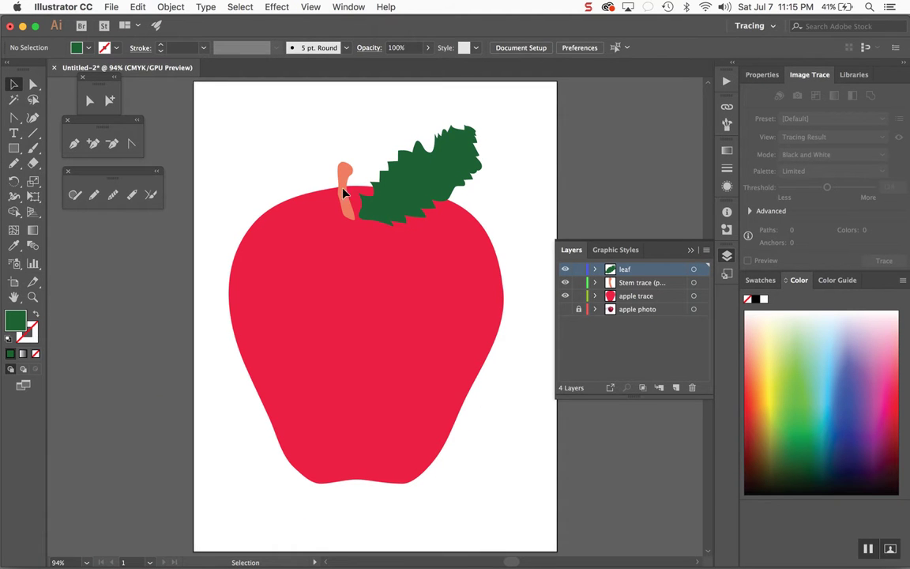
Select the leaf and soften the jagged teeth along its edges with the Smooth tool
click(397, 204)
click(110, 196)
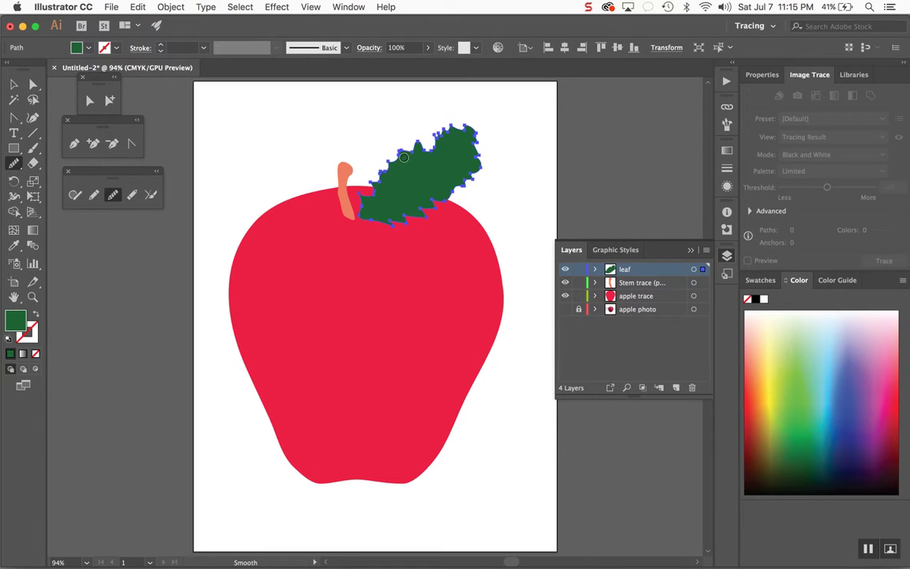
drag(457, 205, 478, 177)
drag(440, 130, 348, 187)
mouse_move(441, 135)
mouse_down()
mouse_move(426, 224)
mouse_move(490, 152)
mouse_up()
mouse_move(415, 150)
mouse_down()
mouse_move(478, 150)
mouse_move(453, 133)
mouse_move(484, 160)
mouse_up()
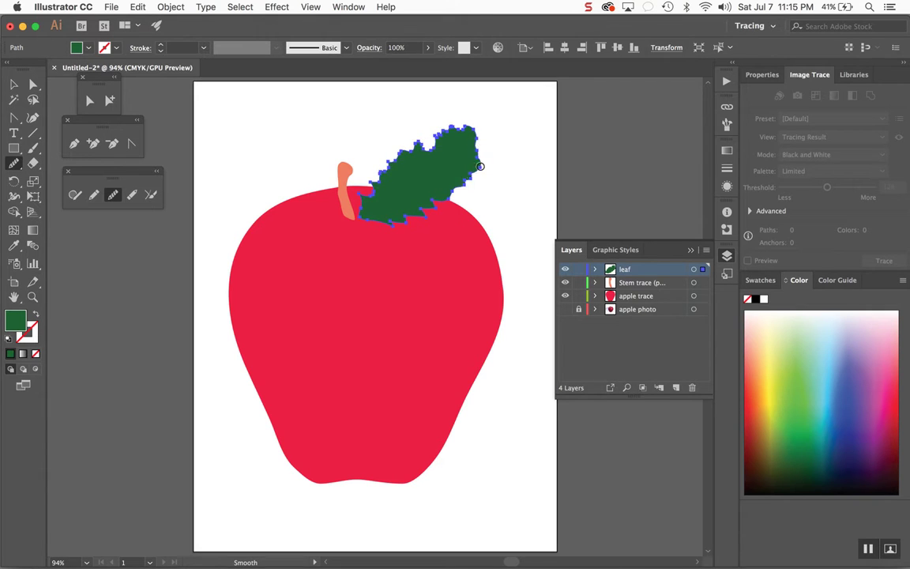
drag(408, 208, 429, 207)
Examine the Fidelity setting in the Smooth tool's options
double_click(112, 197)
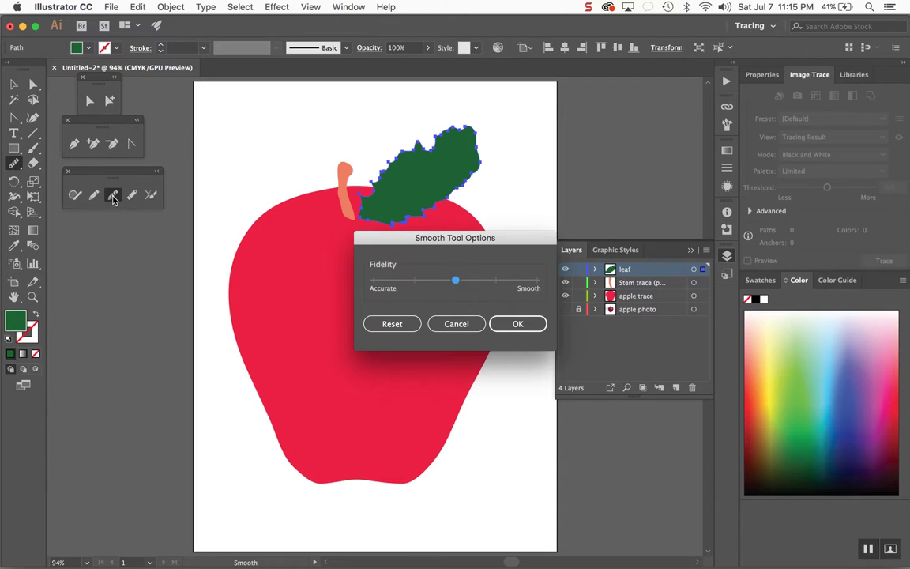
drag(448, 281, 415, 281)
click(465, 325)
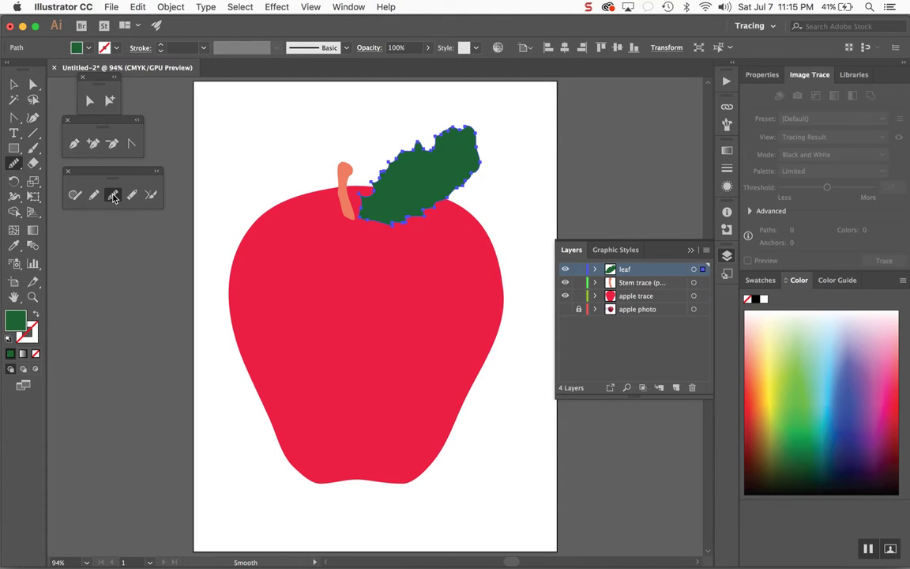
double_click(112, 196)
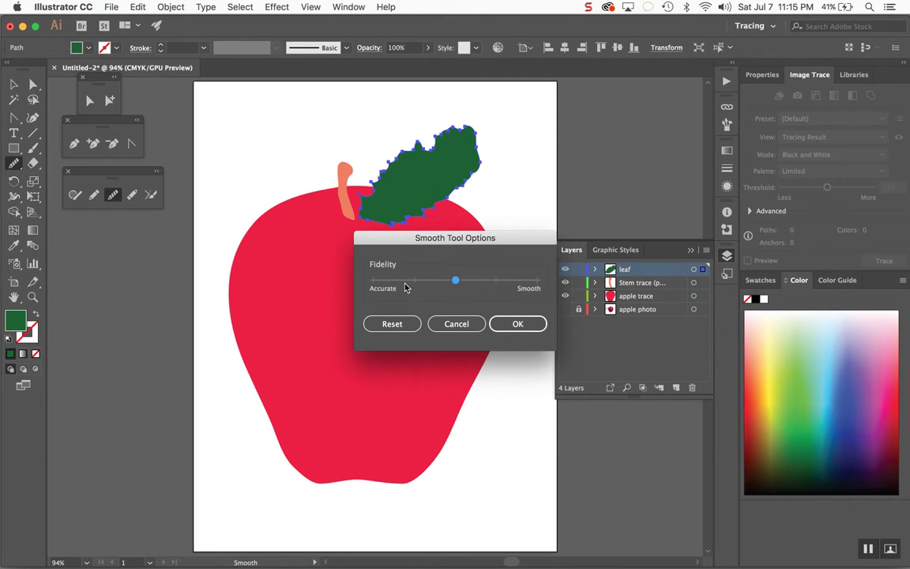
click(514, 325)
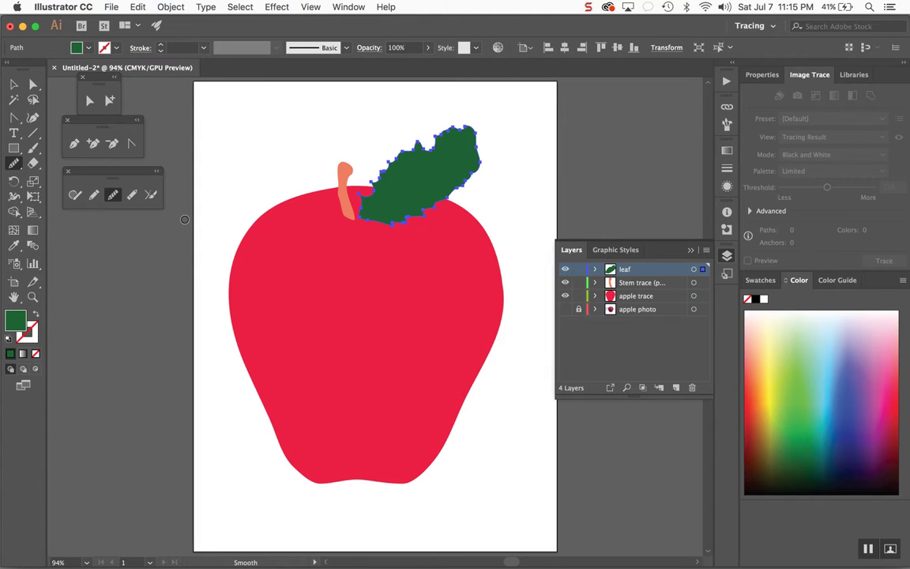
Examine the Pencil and Smooth tool options, briefly trying out the Pen and Anchor Point tools in between
double_click(94, 195)
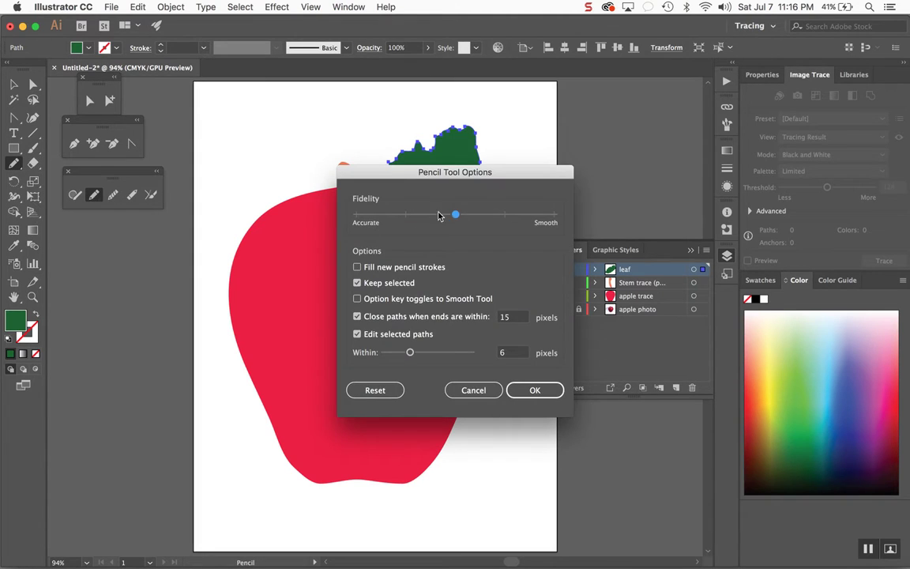
click(474, 390)
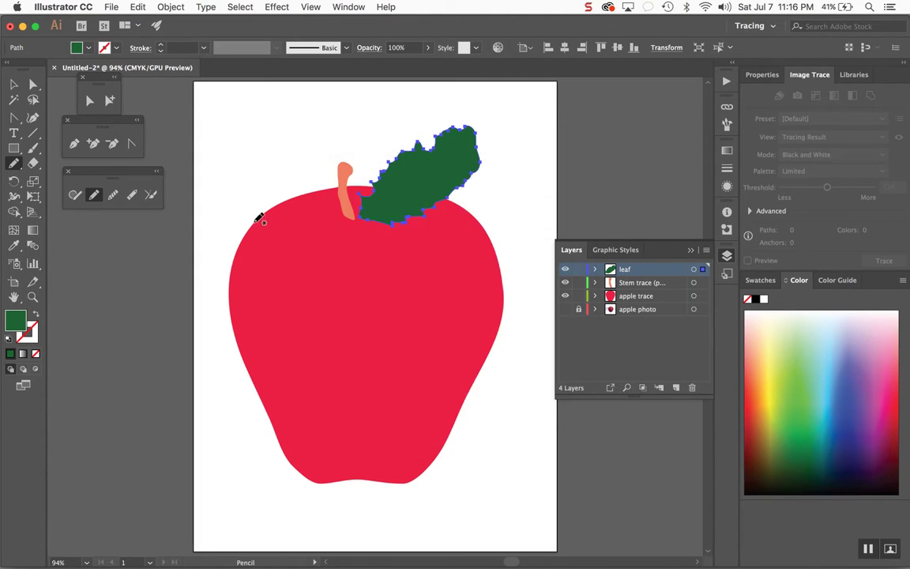
click(73, 144)
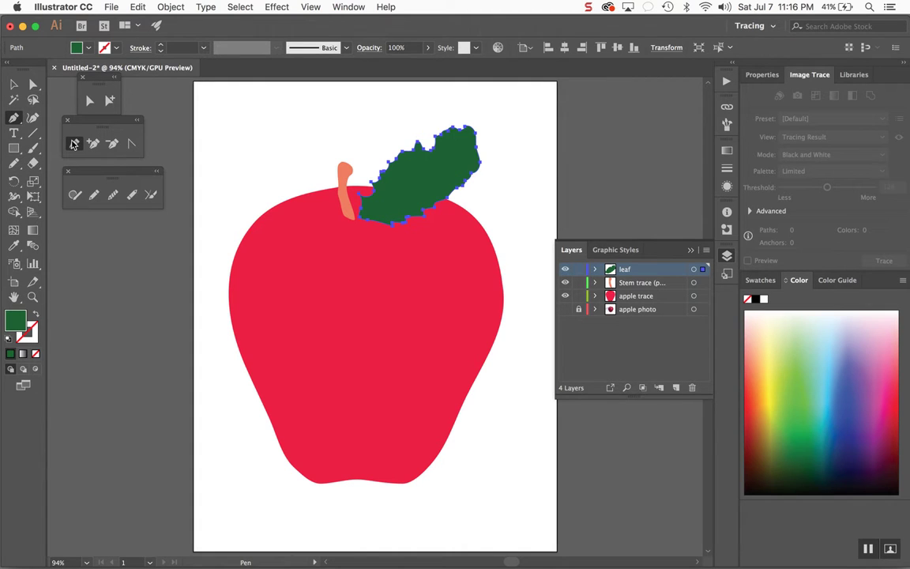
click(131, 143)
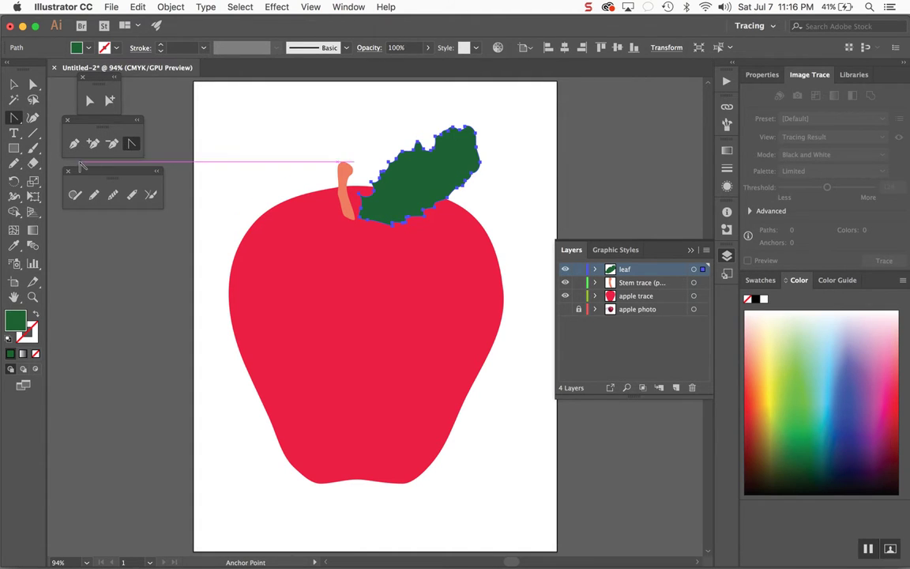
double_click(110, 195)
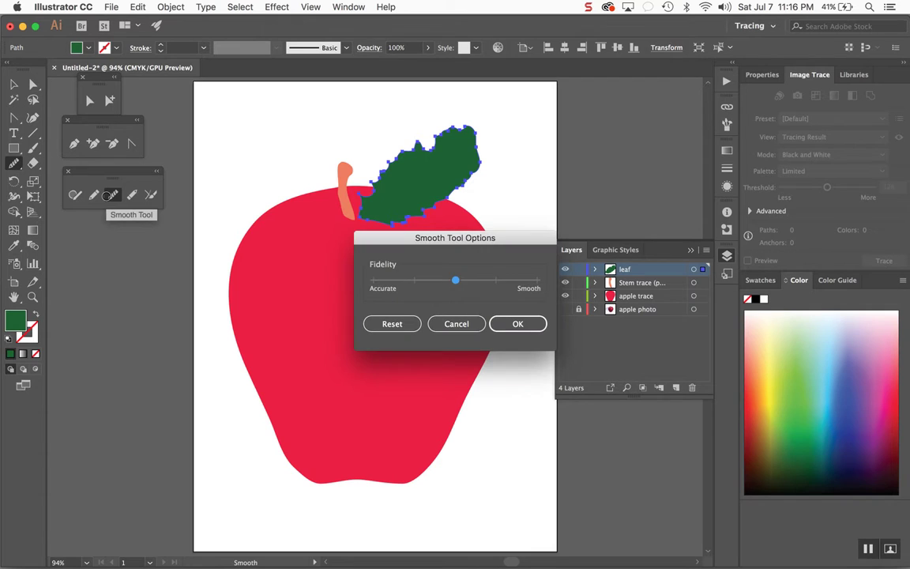
key(Escape)
Redraw the leaf's lower and upper edges with the Pencil tool to form a plain rounded outline without teeth
double_click(96, 194)
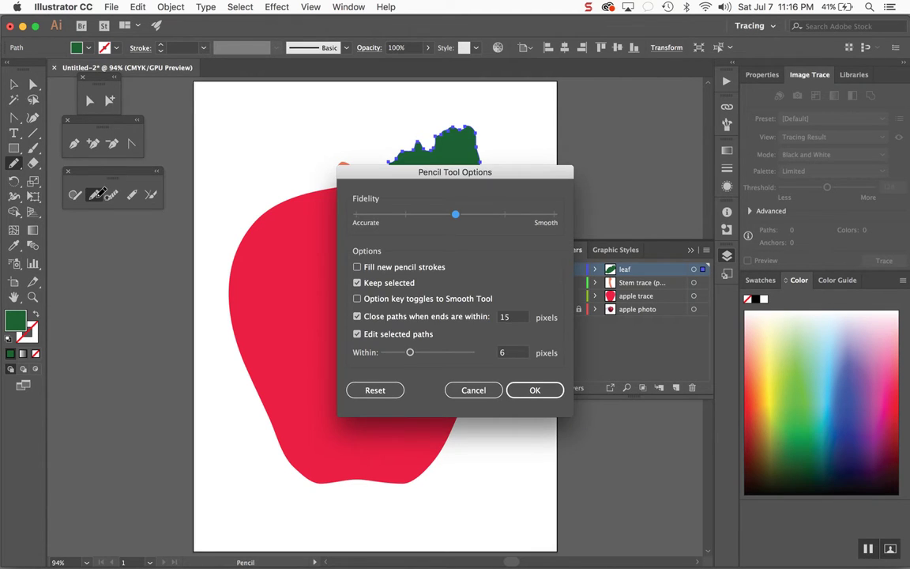
key(Return)
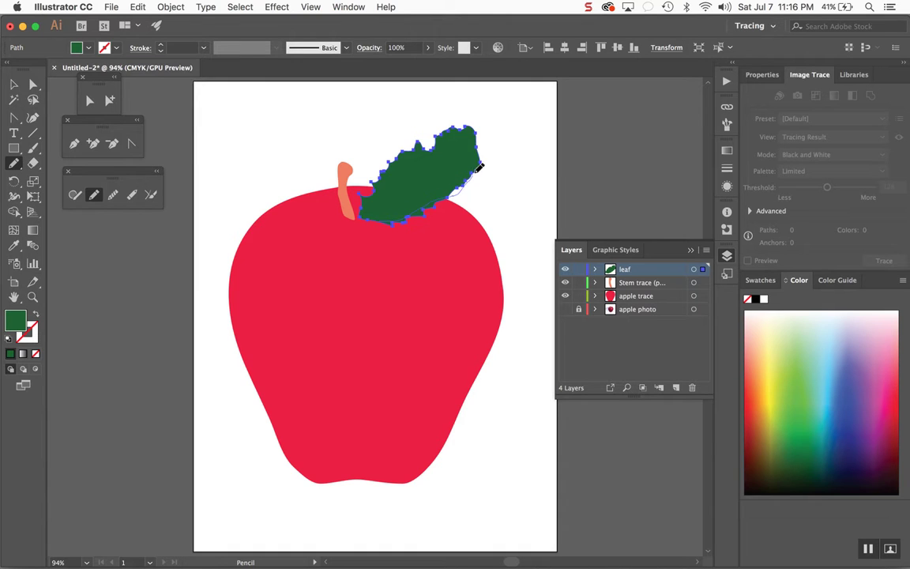
mouse_move(452, 129)
mouse_down()
mouse_move(382, 177)
mouse_move(364, 208)
mouse_up()
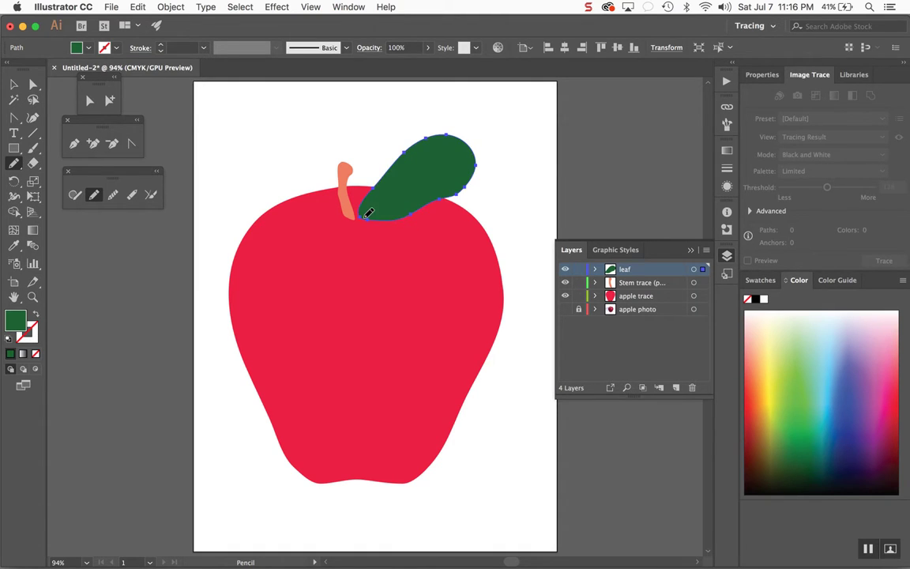
Smooth the leaf's lower and upper edges with the Smooth tool, then switch back to the Pencil tool
click(113, 194)
drag(468, 193, 410, 221)
drag(375, 178, 433, 127)
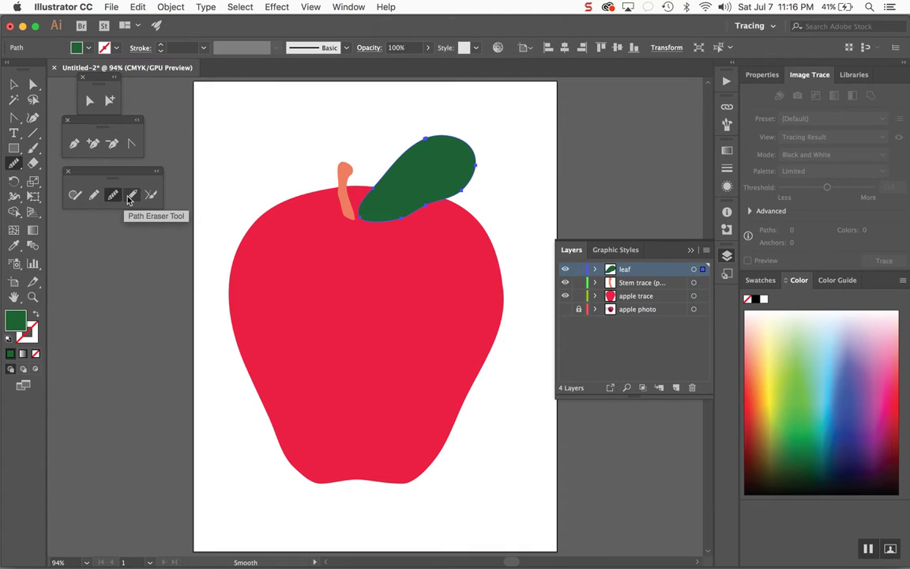
click(94, 194)
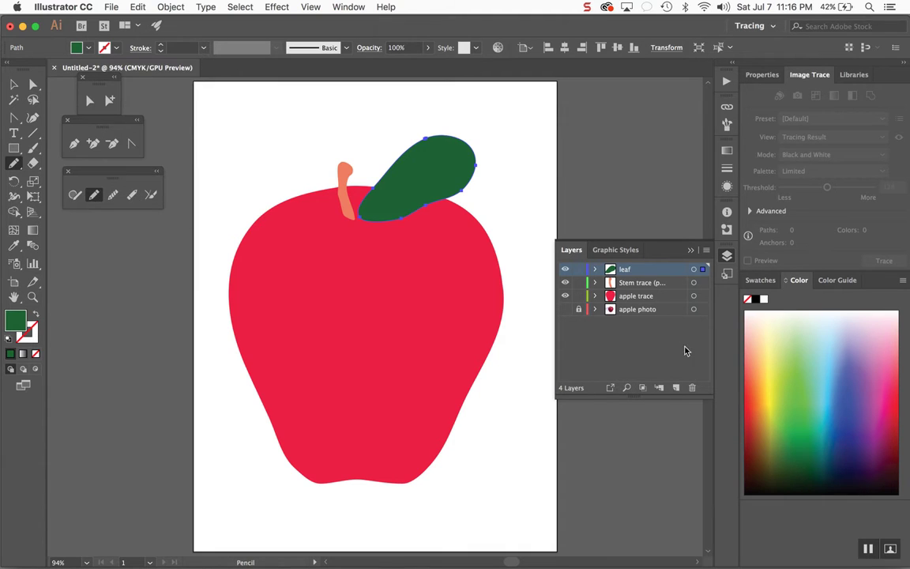
Add a new layer named "2nd leaf" above the others and lock the leaf, stem trace and apple trace layers
click(675, 387)
double_click(638, 271)
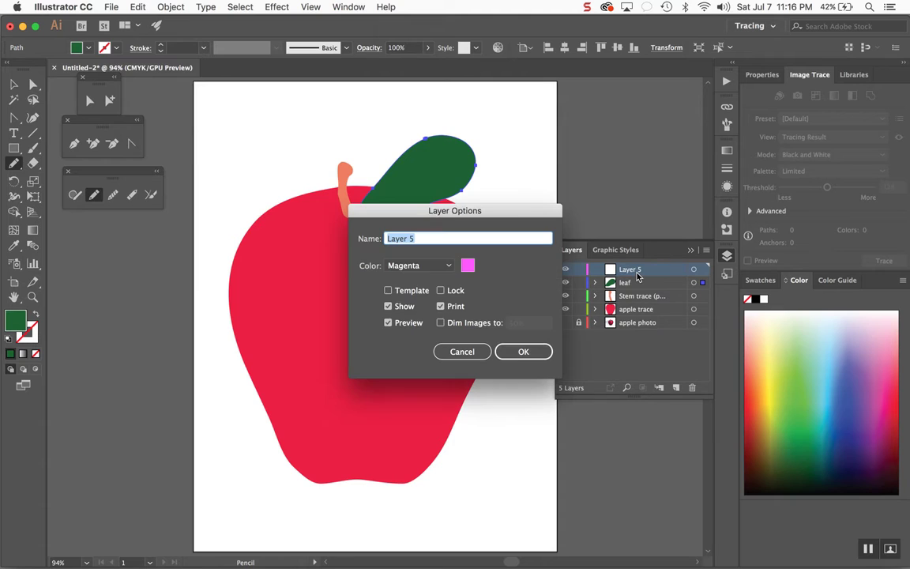
text(2nd leaf)
key(Return)
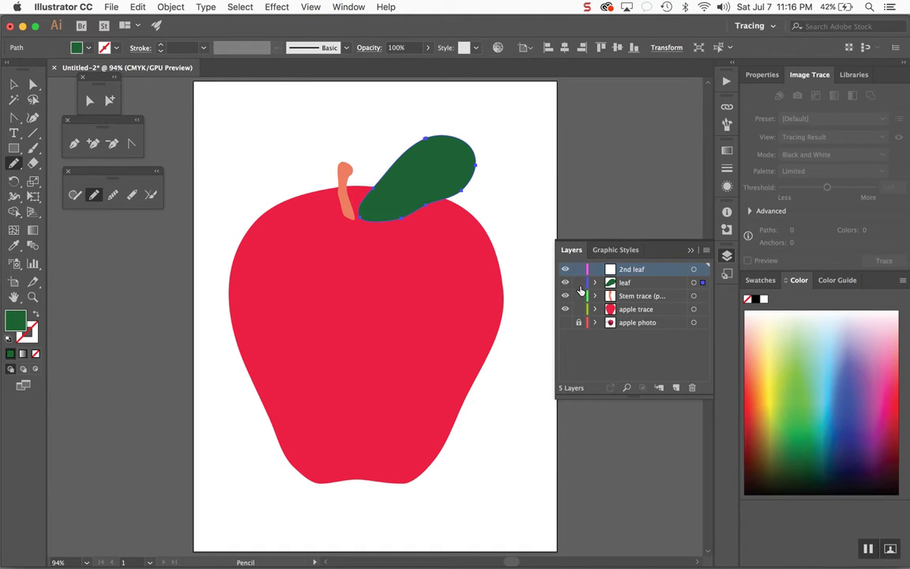
drag(580, 283, 579, 310)
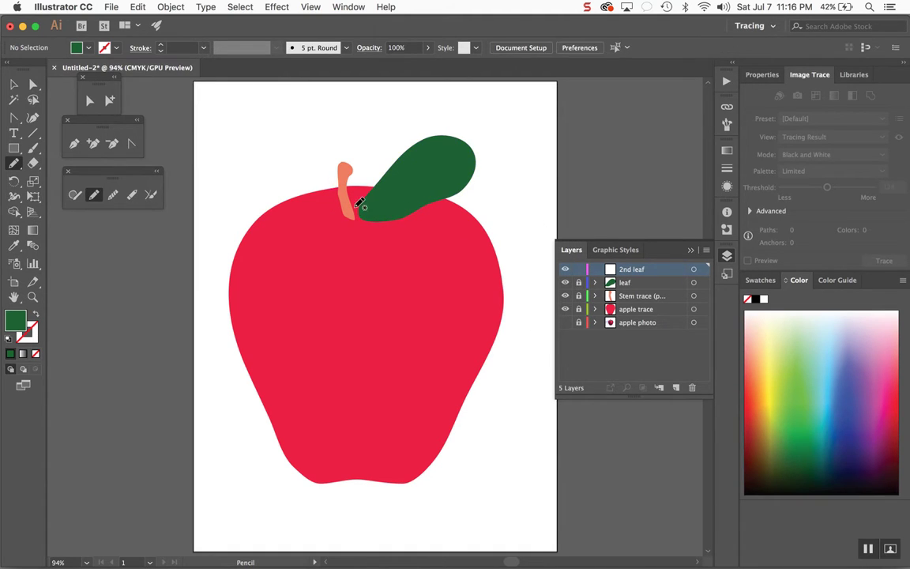
Draw a second leaf outline beside the stem with the Pencil tool and fill it with a slightly lighter green
mouse_move(357, 212)
mouse_down()
mouse_move(375, 145)
mouse_move(415, 139)
mouse_move(432, 150)
mouse_move(428, 177)
mouse_move(376, 203)
mouse_move(349, 203)
mouse_up()
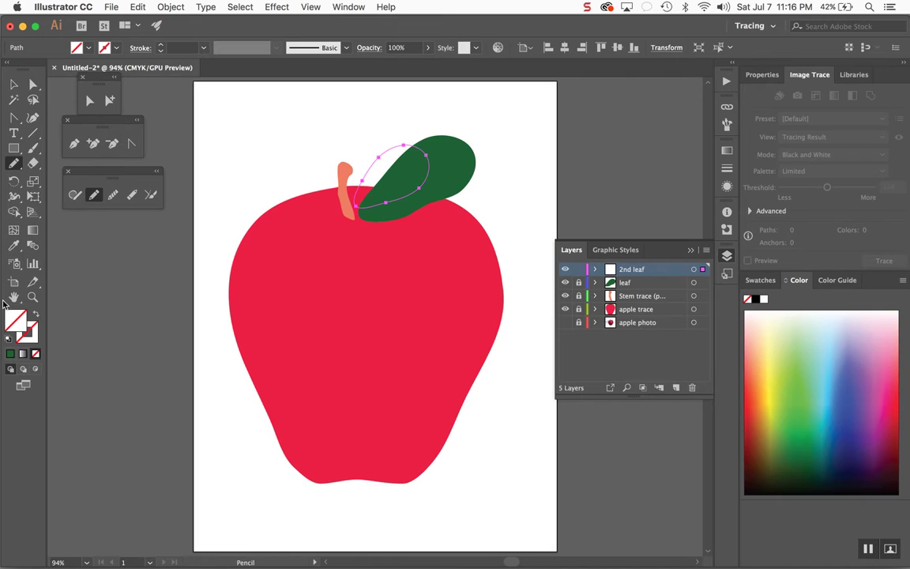
double_click(24, 328)
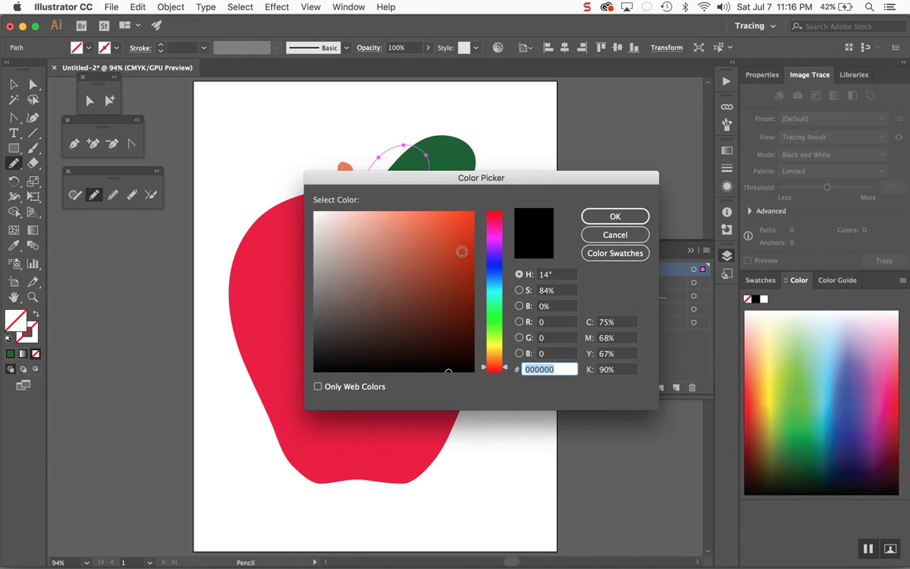
drag(495, 296, 486, 322)
click(457, 302)
key(Return)
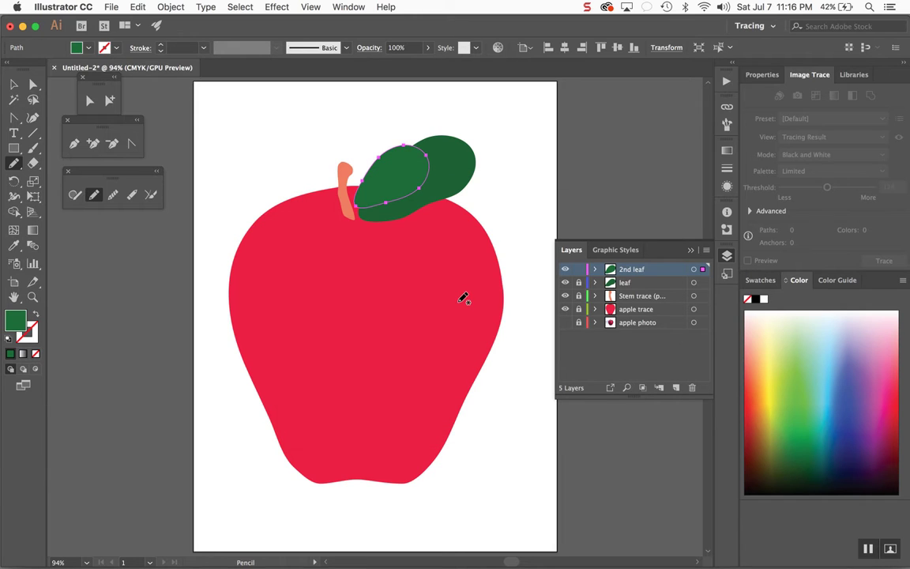
Enlarge the second leaf and rotate it to lean opposite the first leaf, with its tip at the stem's base
click(15, 85)
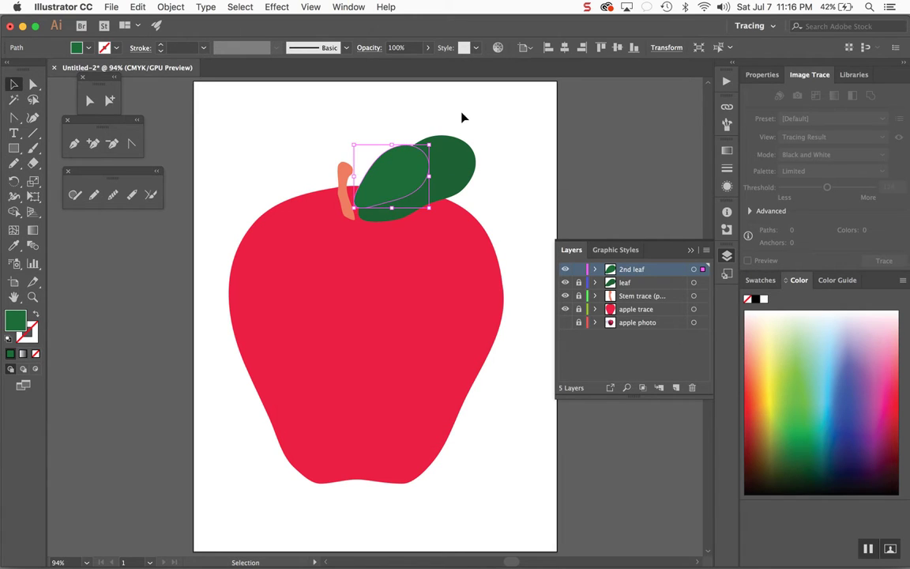
mouse_move(392, 192)
mouse_down()
mouse_move(378, 183)
mouse_move(380, 194)
mouse_up()
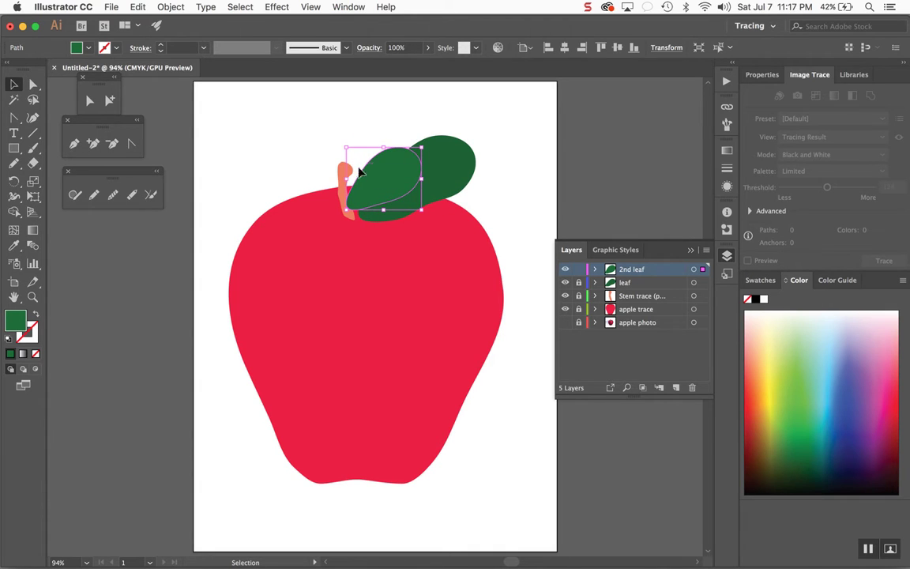
drag(421, 147, 441, 122)
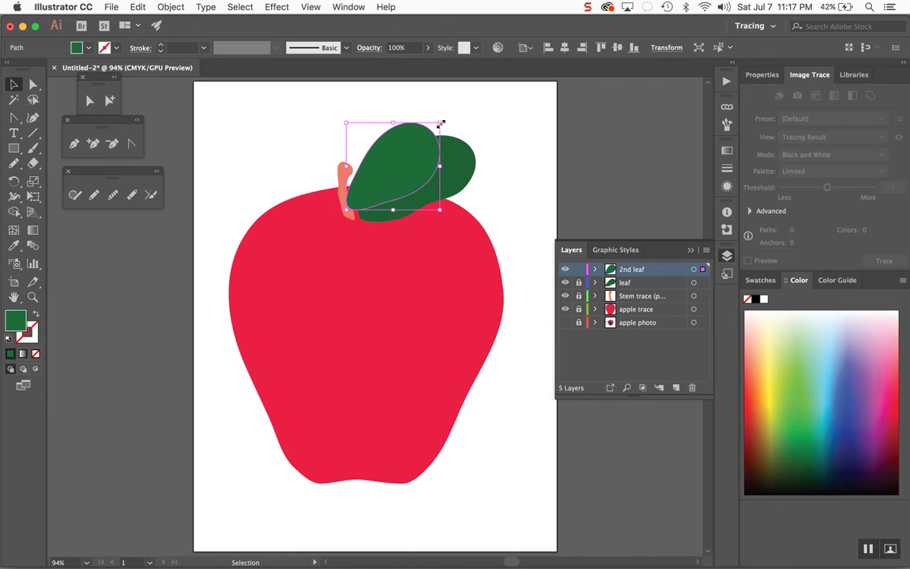
drag(406, 189, 477, 185)
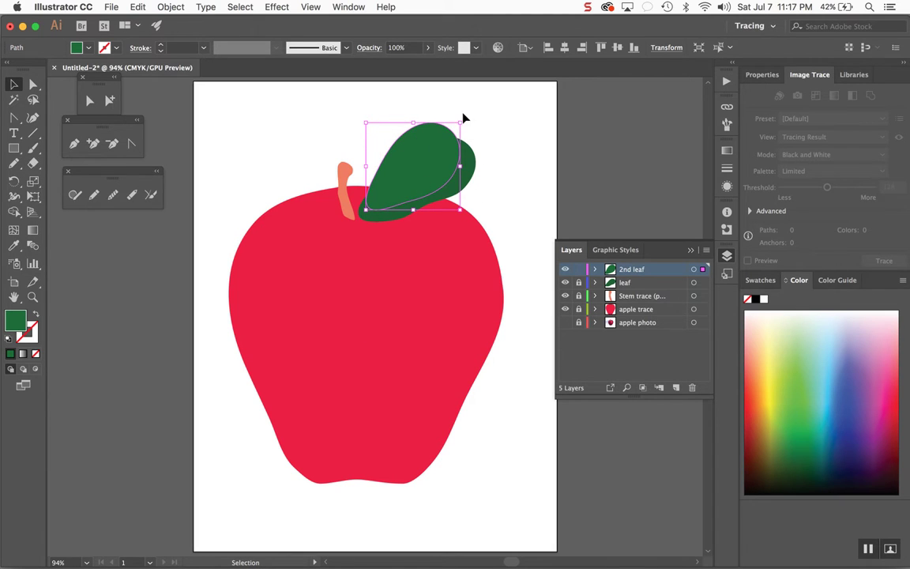
drag(465, 118, 367, 215)
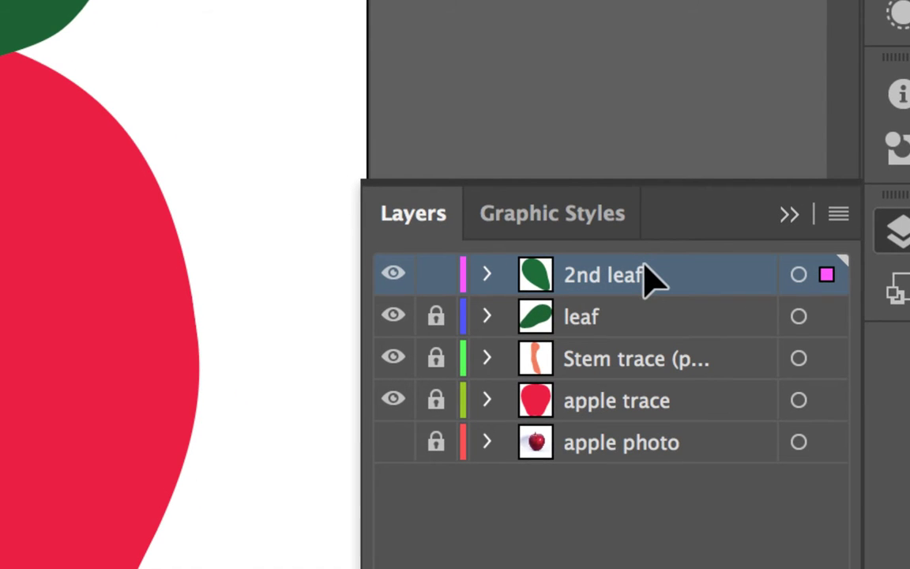
Reorder the layers so the stem trace is on top, followed by leaf and 2nd leaf, above the apple trace
drag(639, 278, 626, 379)
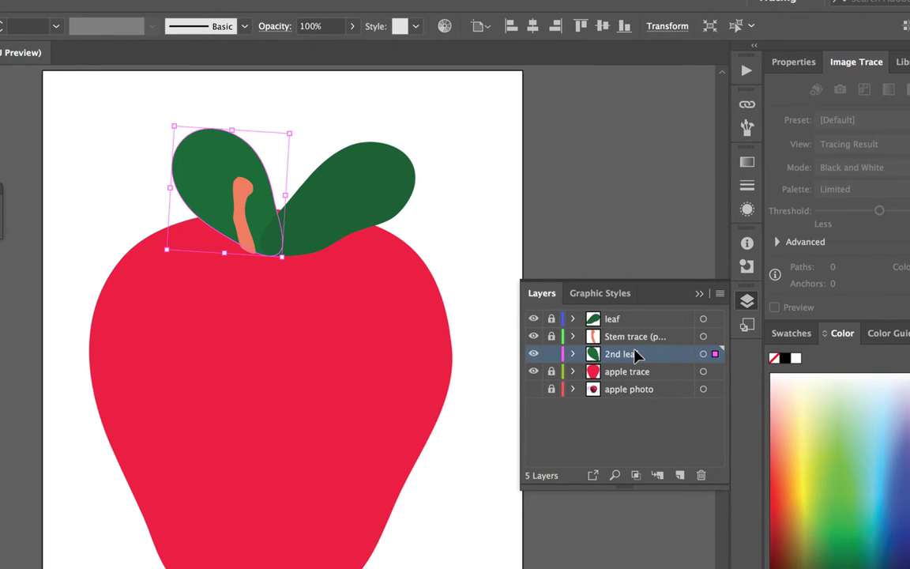
mouse_move(635, 355)
mouse_down()
mouse_move(641, 321)
mouse_move(635, 346)
mouse_up()
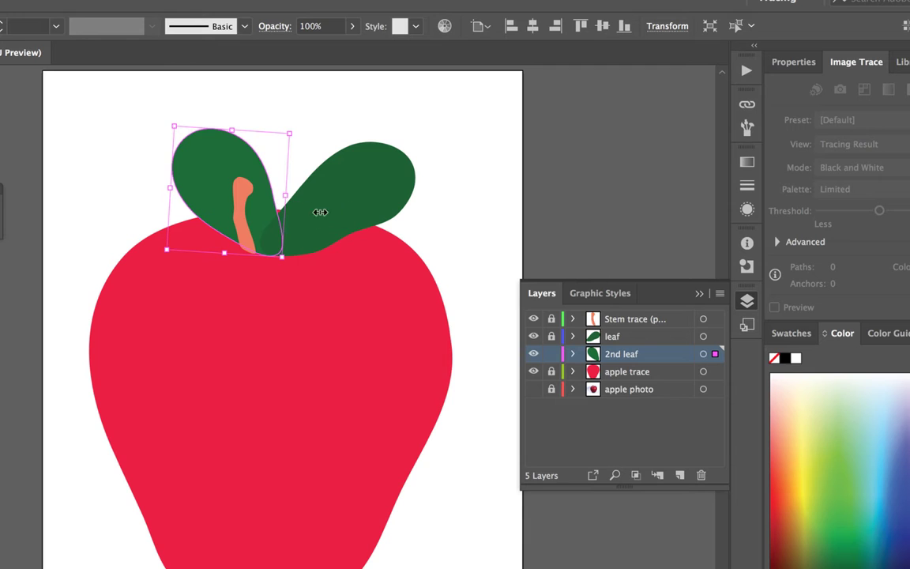
click(351, 203)
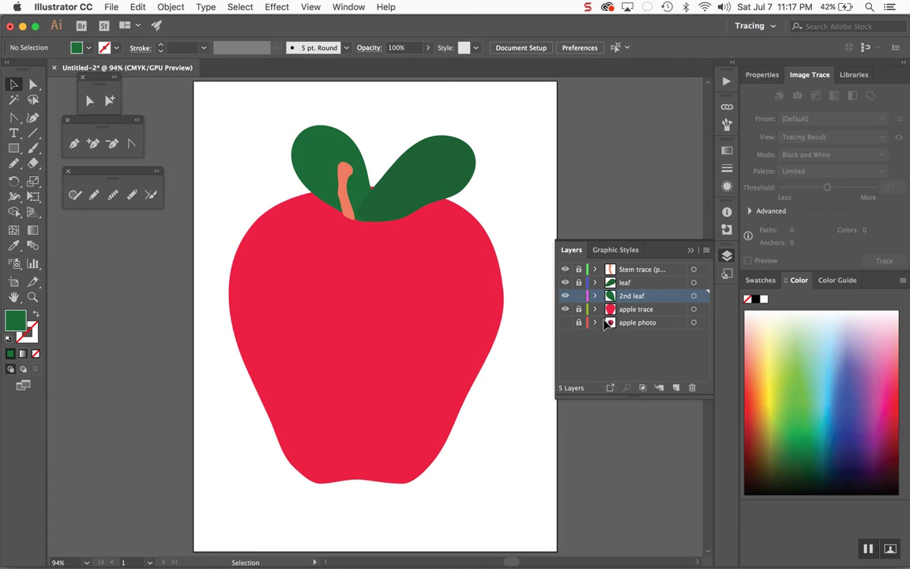
Unlock all layers, shift the first leaf toward the stem, and nudge the stem over the point where the leaves meet
click(578, 271)
drag(426, 175, 414, 178)
click(534, 148)
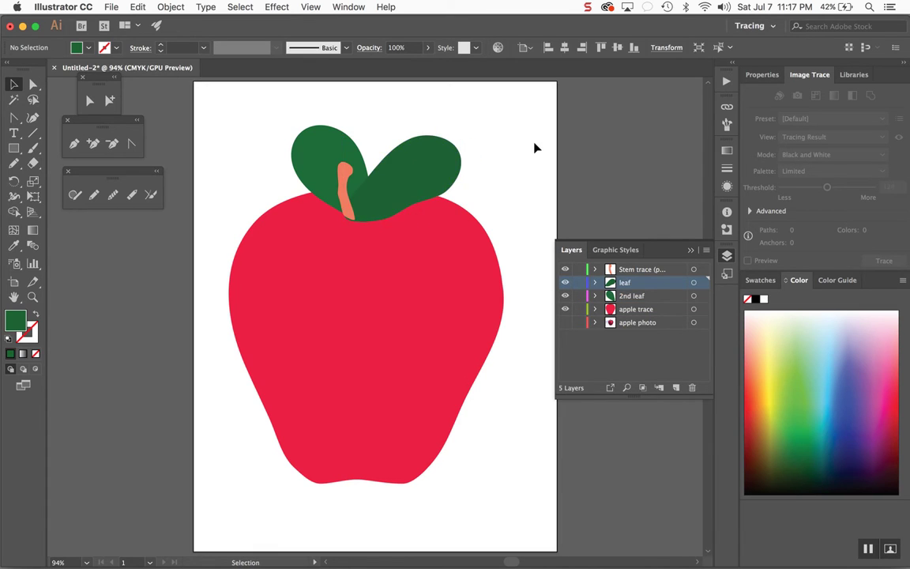
click(347, 217)
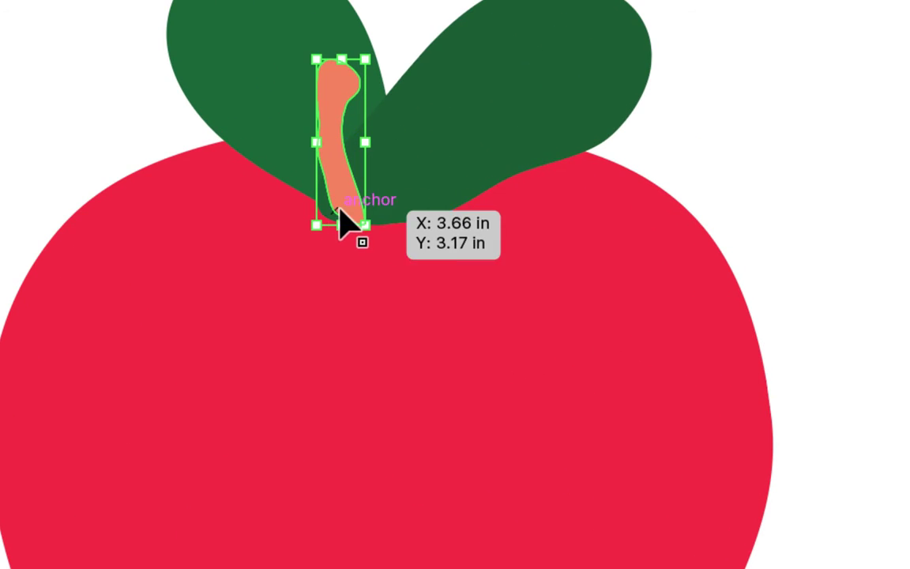
drag(335, 203, 322, 211)
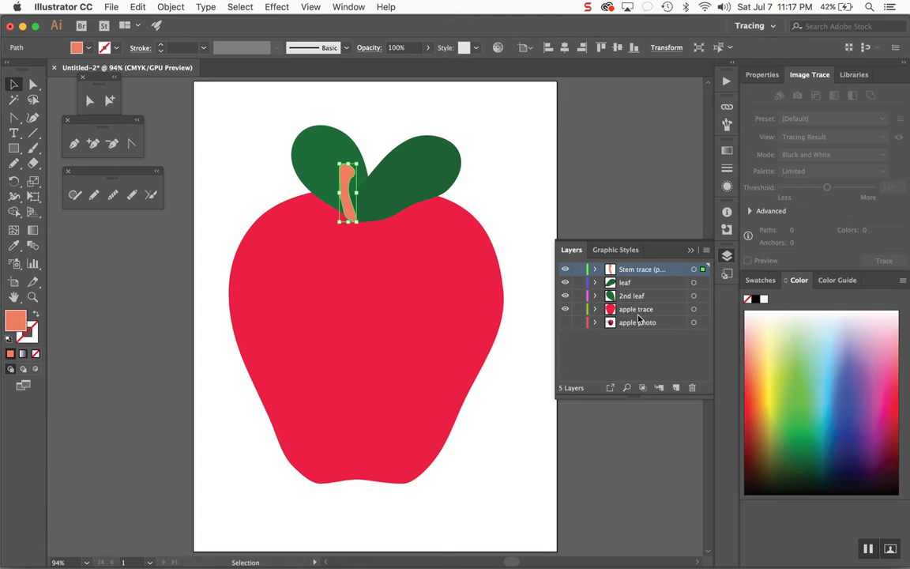
Try moving the stem trace layer down to the apple trace layer and back to the top of the stack
drag(642, 273, 646, 309)
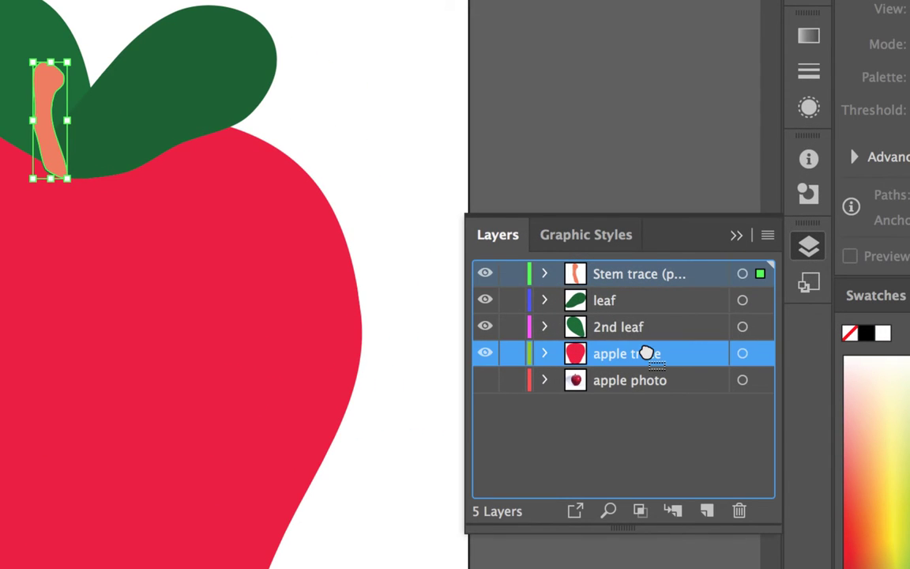
drag(646, 353, 642, 266)
mouse_move(642, 365)
mouse_down()
mouse_move(642, 268)
mouse_move(652, 369)
mouse_up()
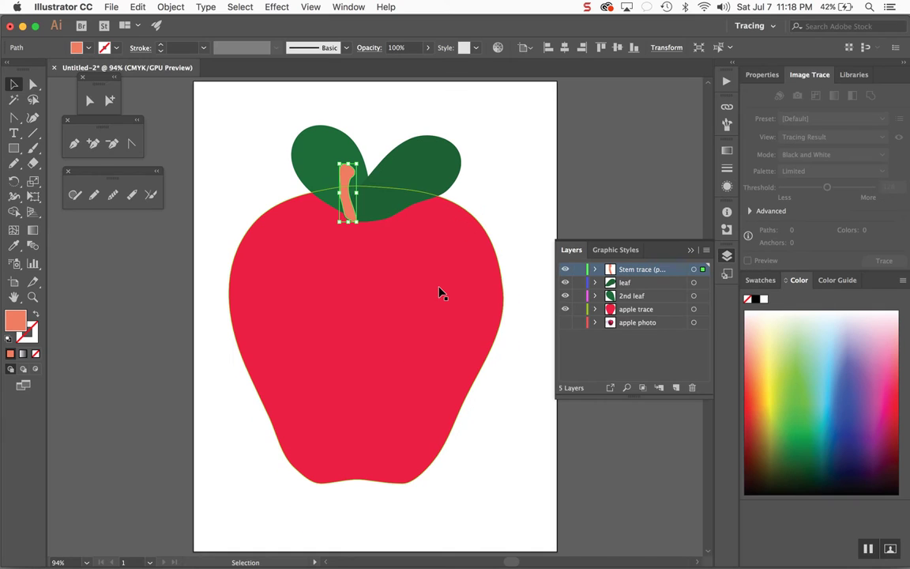
Spread the two leaves apart by moving the first leaf and the second leaf outward on either side of the stem
click(542, 142)
drag(397, 196, 413, 200)
click(500, 177)
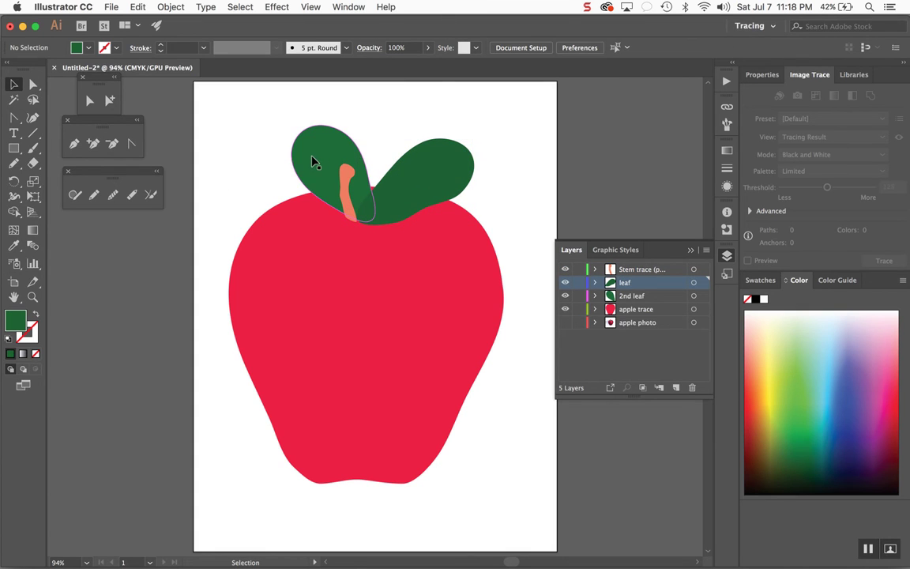
drag(320, 161, 303, 161)
click(540, 191)
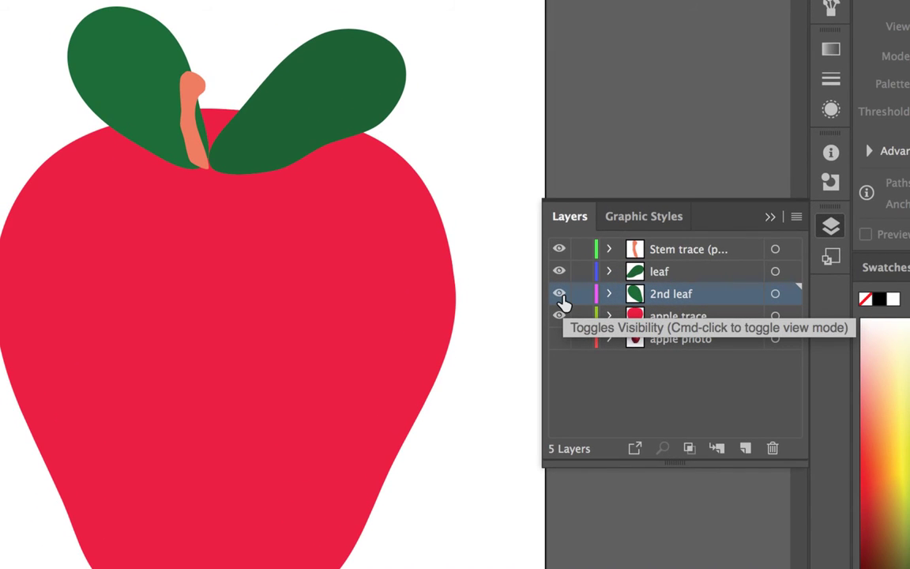
Hide the 2nd leaf layer and move the first leaf in so its tip tucks behind the stem
click(559, 294)
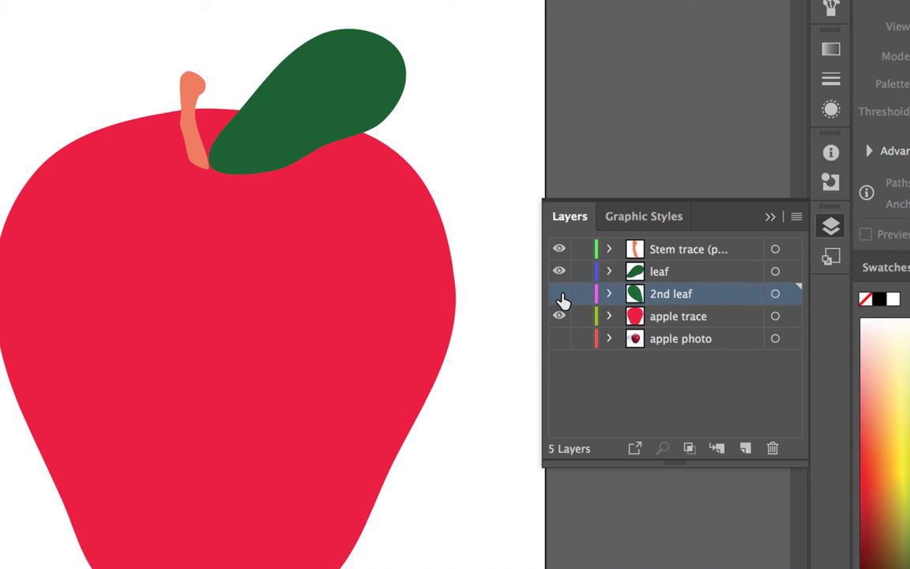
drag(250, 155, 239, 148)
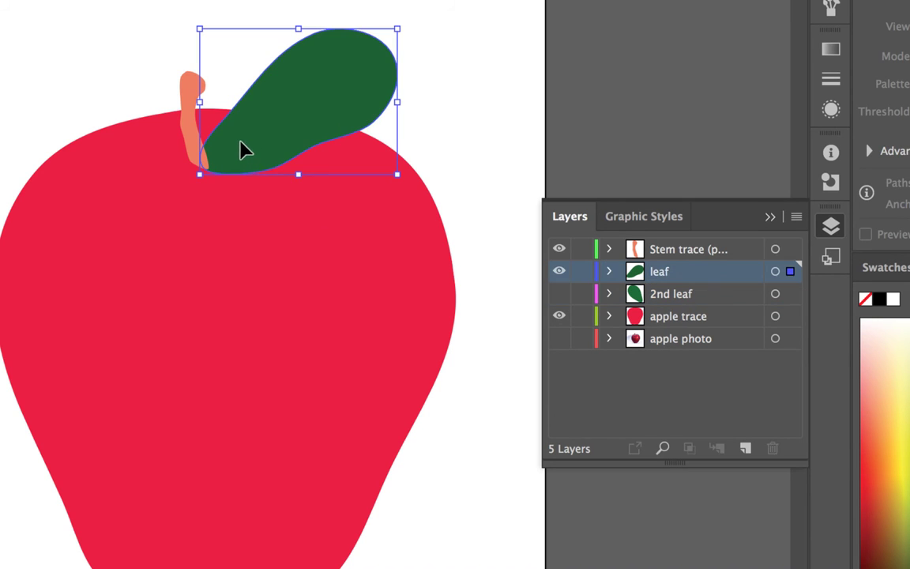
click(469, 128)
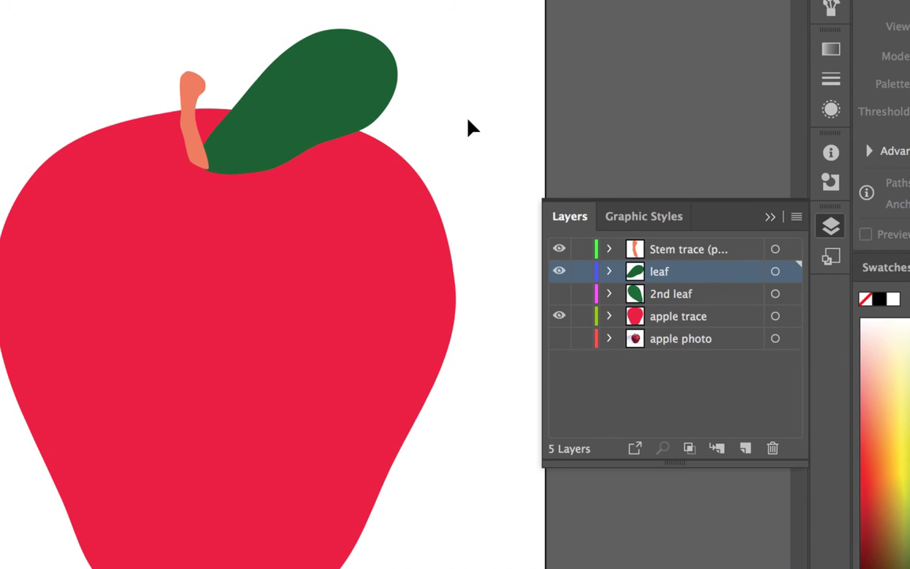
Compare the illustration with and without the second leaf and the apple photo by toggling their layers' visibility, leaving both hidden
click(559, 294)
click(560, 294)
click(559, 294)
click(560, 294)
click(560, 295)
click(560, 294)
click(560, 295)
click(560, 295)
click(559, 339)
click(560, 339)
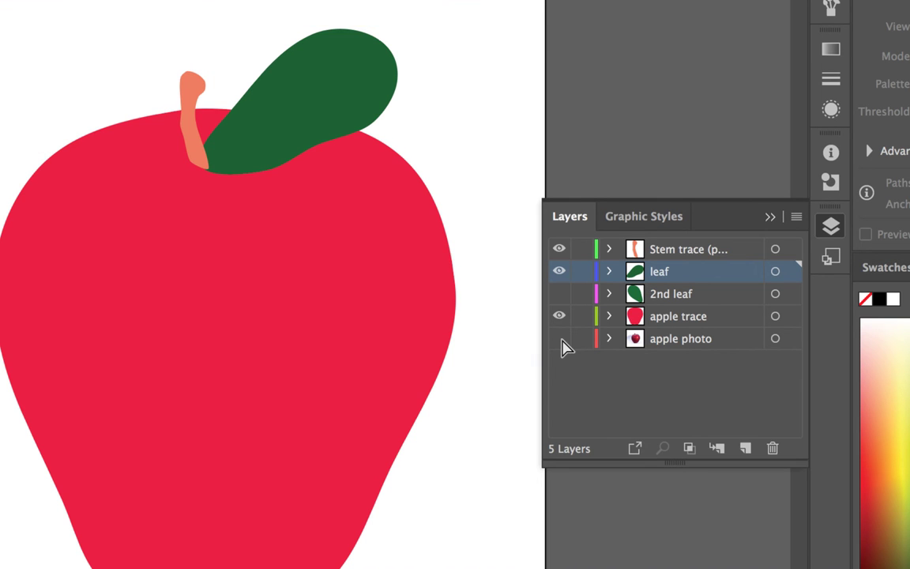